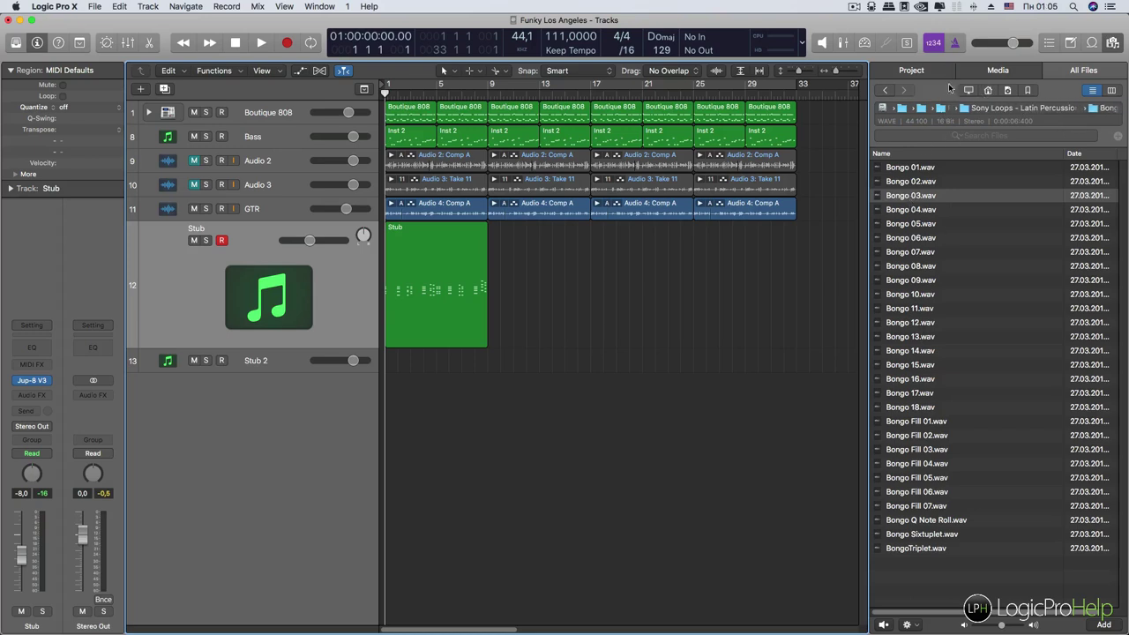
Set the cycle range to bars 1 through 8 and audition Bongo 03.wav, both on its own and alongside project playback
{"action": "left_click", "coordinate": [907, 195]}
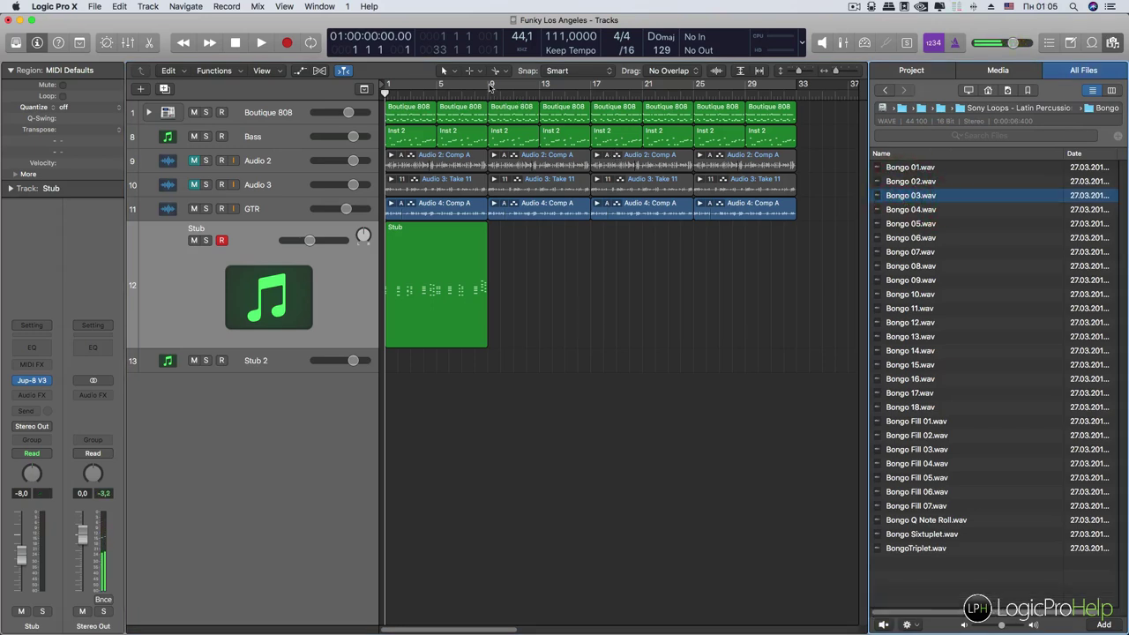
{"action": "left_click_drag", "start_coordinate": [490, 85], "coordinate": [361, 88]}
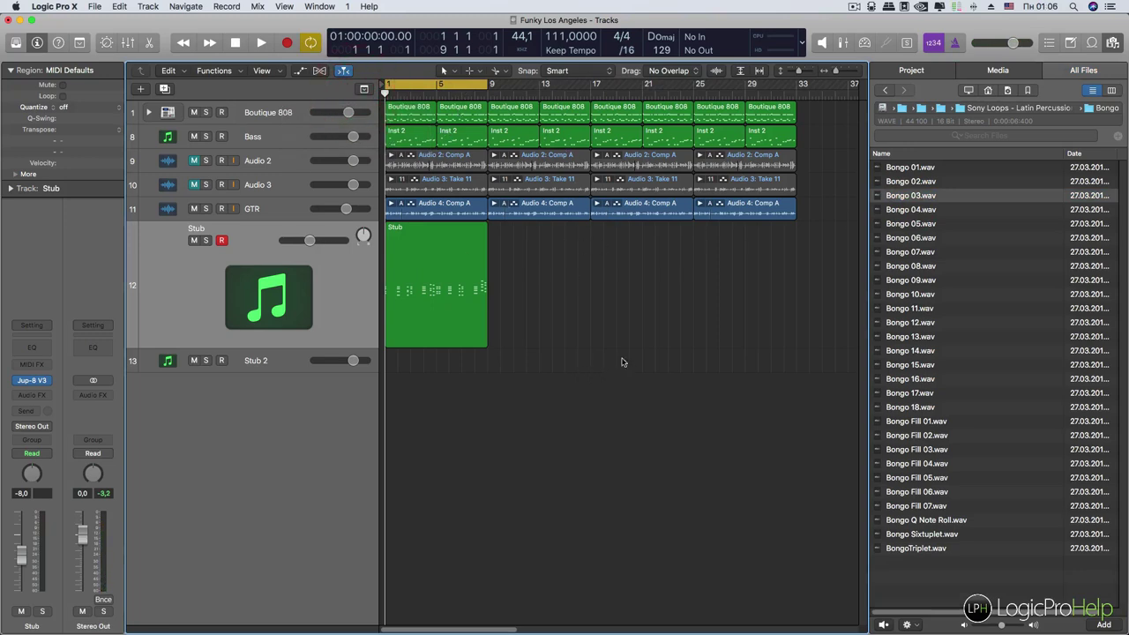
{"action": "key", "text": "space"}
{"action": "left_click", "coordinate": [913, 196]}
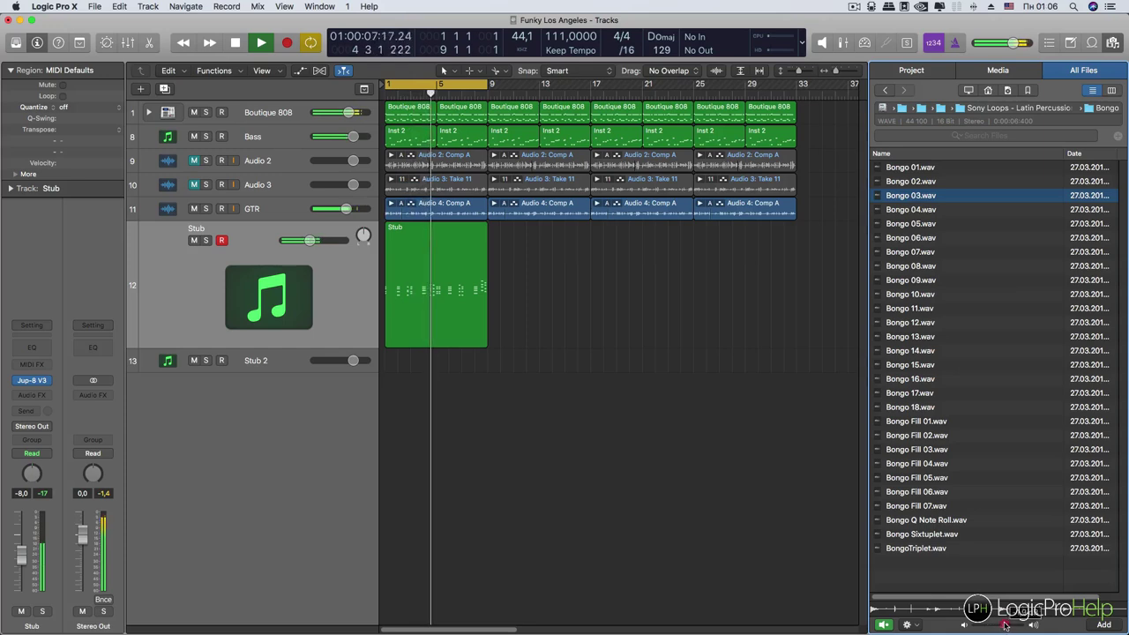
{"action": "key", "text": "space"}
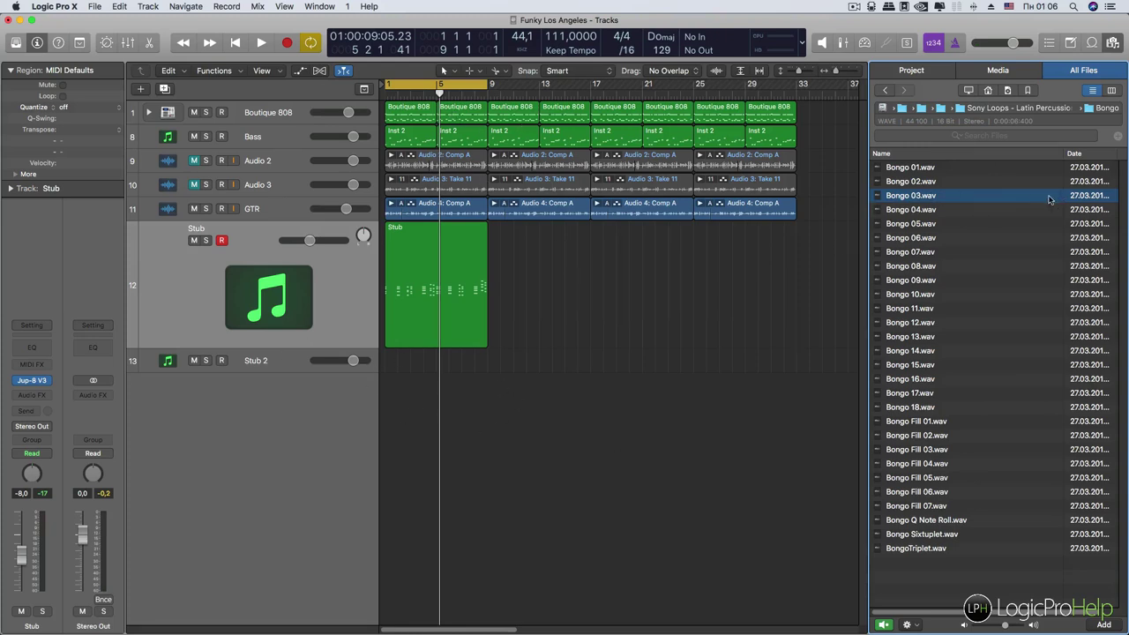
{"action": "left_click", "coordinate": [916, 195]}
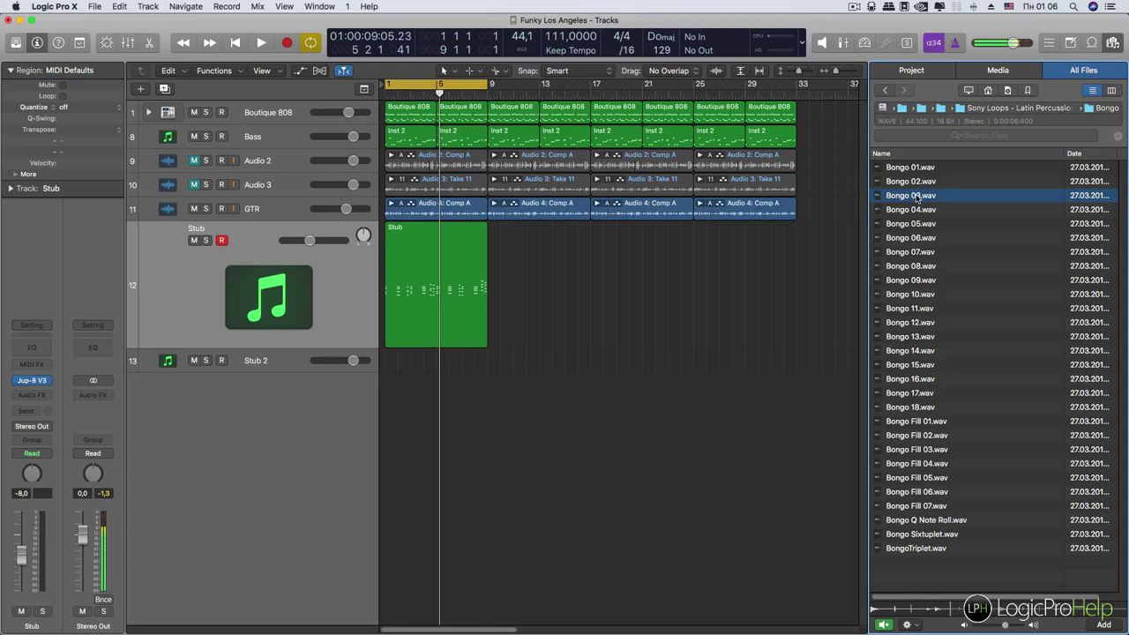
{"action": "left_click", "coordinate": [918, 197]}
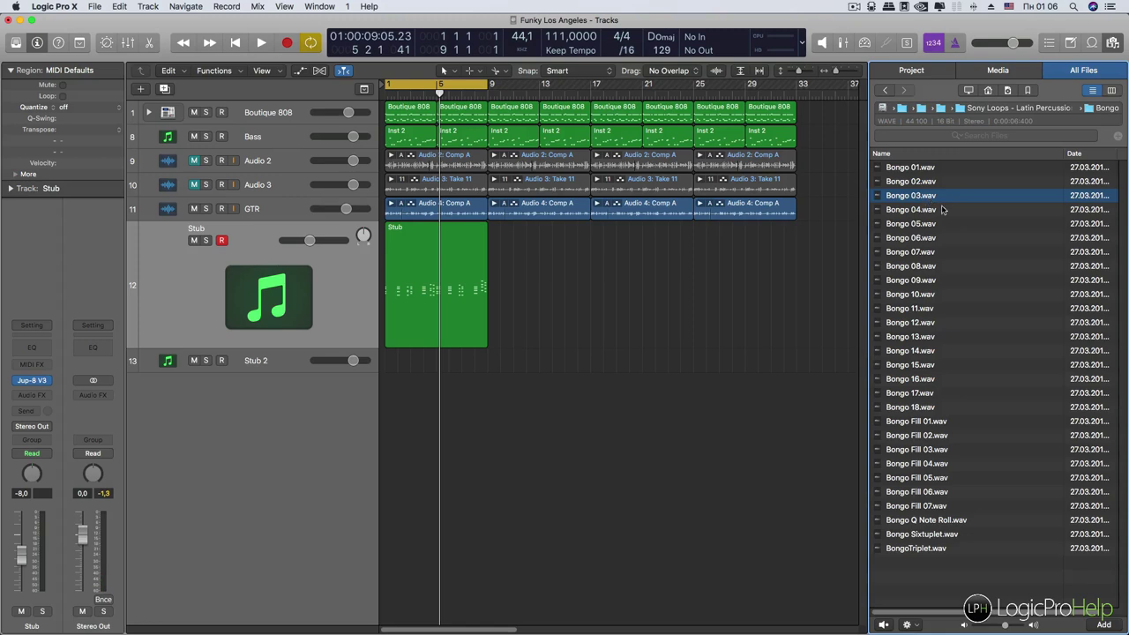
Open the mixer with an enlarged pane, display all channel strips, and select the Preview channel
{"action": "left_click", "coordinate": [123, 45]}
{"action": "left_click_drag", "start_coordinate": [532, 353], "coordinate": [522, 238]}
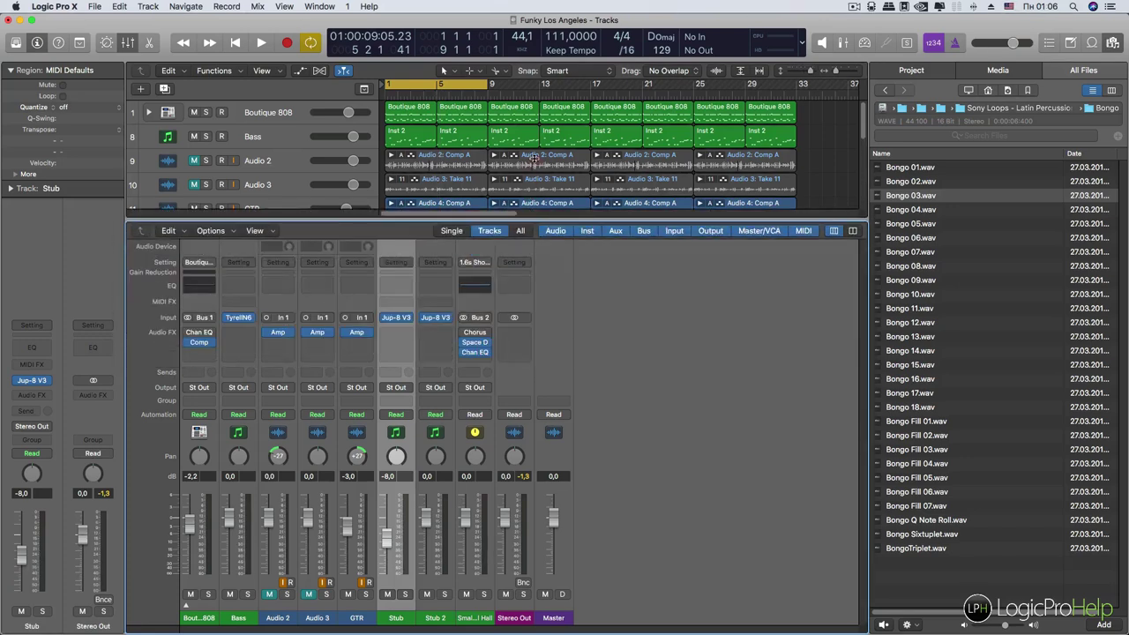
{"action": "left_click", "coordinate": [521, 233]}
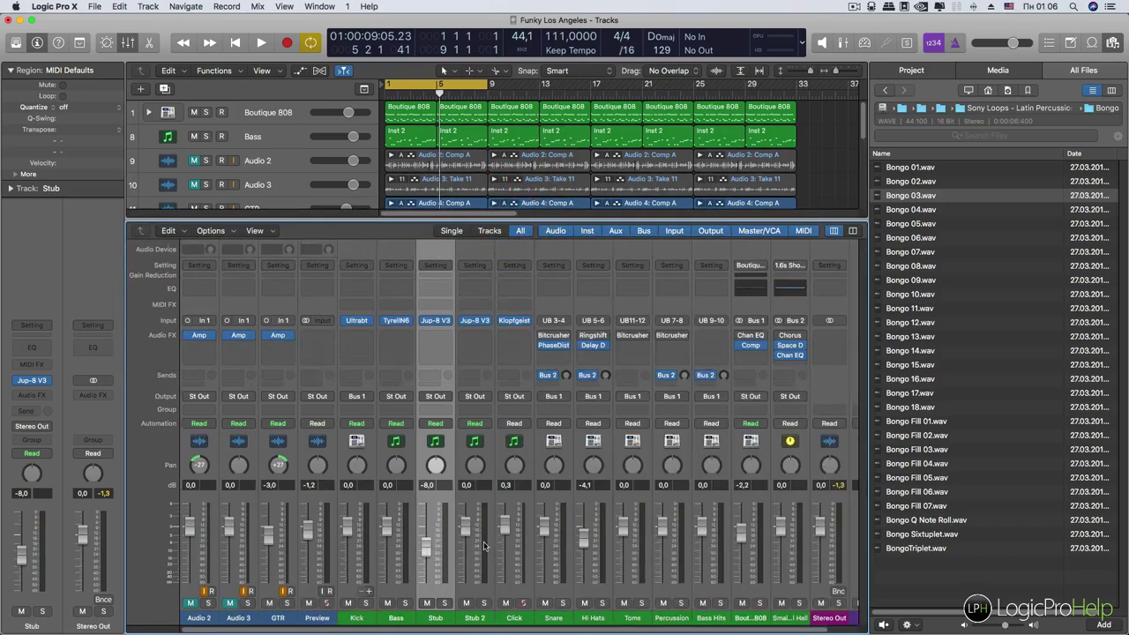
{"action": "scroll", "coordinate": [484, 547], "scroll_direction": "right", "scroll_amount": 1}
{"action": "left_click_drag", "start_coordinate": [631, 627], "coordinate": [319, 616]}
{"action": "left_click", "coordinate": [316, 618]}
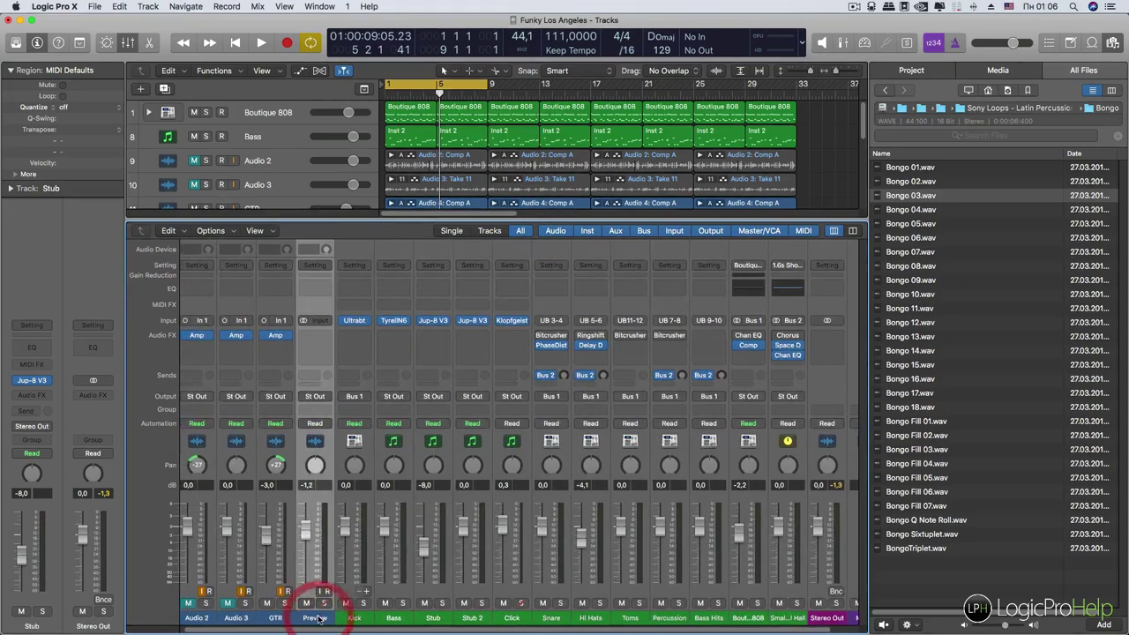
{"action": "left_click", "coordinate": [490, 230]}
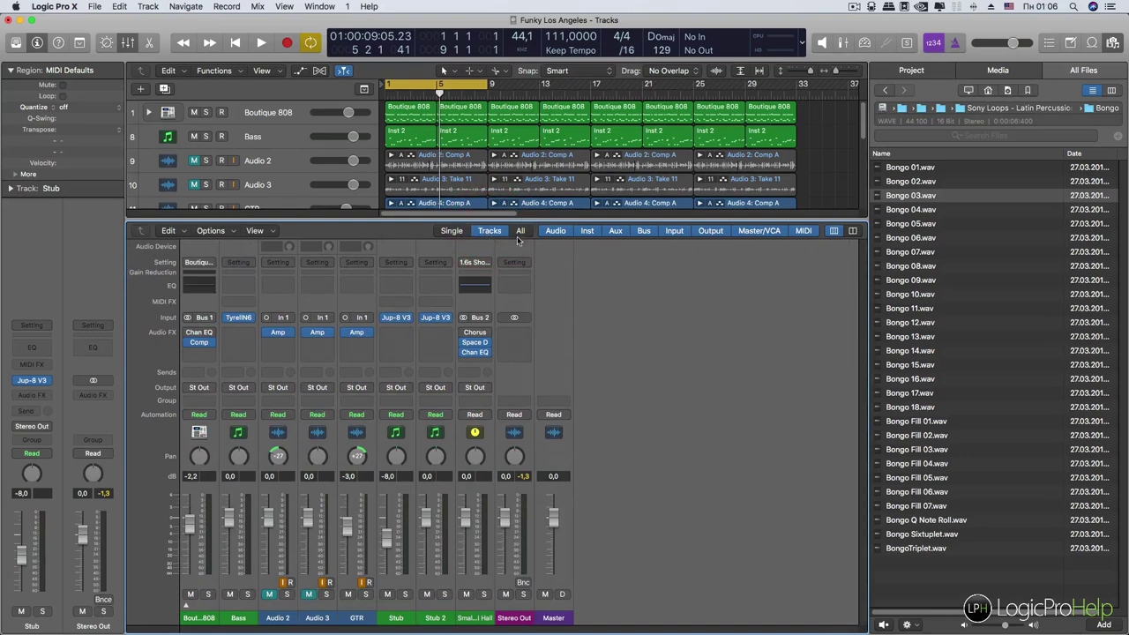
{"action": "left_click", "coordinate": [520, 231]}
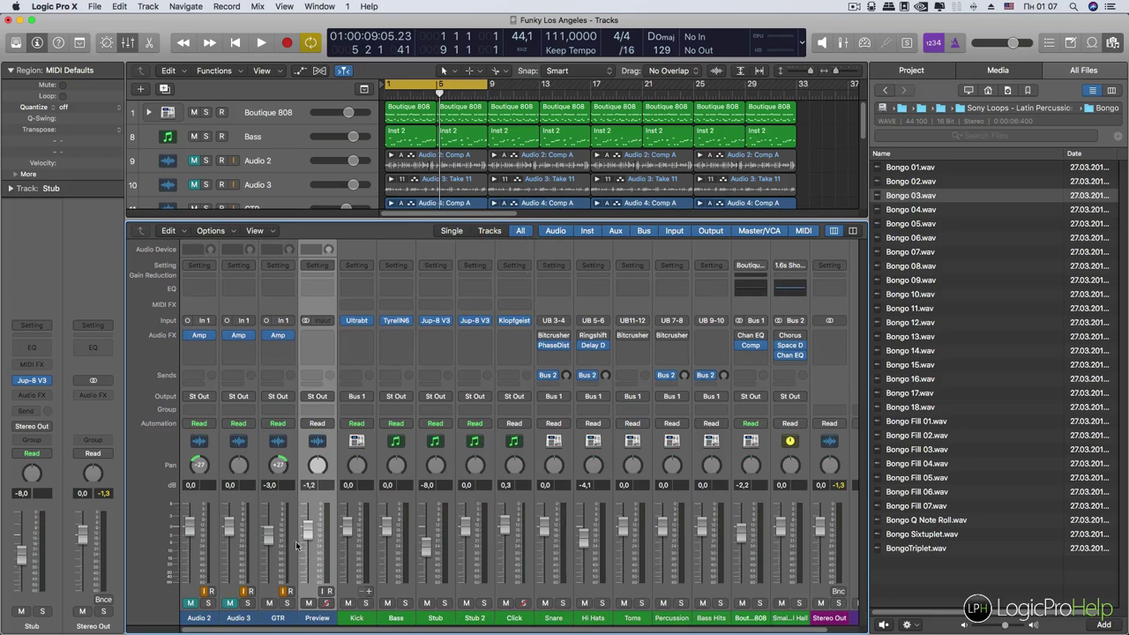
Set the Preview channel's level to about -2.7 dB while auditioning Bongo 03.wav
{"action": "left_click_drag", "start_coordinate": [308, 526], "coordinate": [315, 539]}
{"action": "left_click_drag", "start_coordinate": [997, 629], "coordinate": [1008, 626]}
{"action": "left_click", "coordinate": [921, 195]}
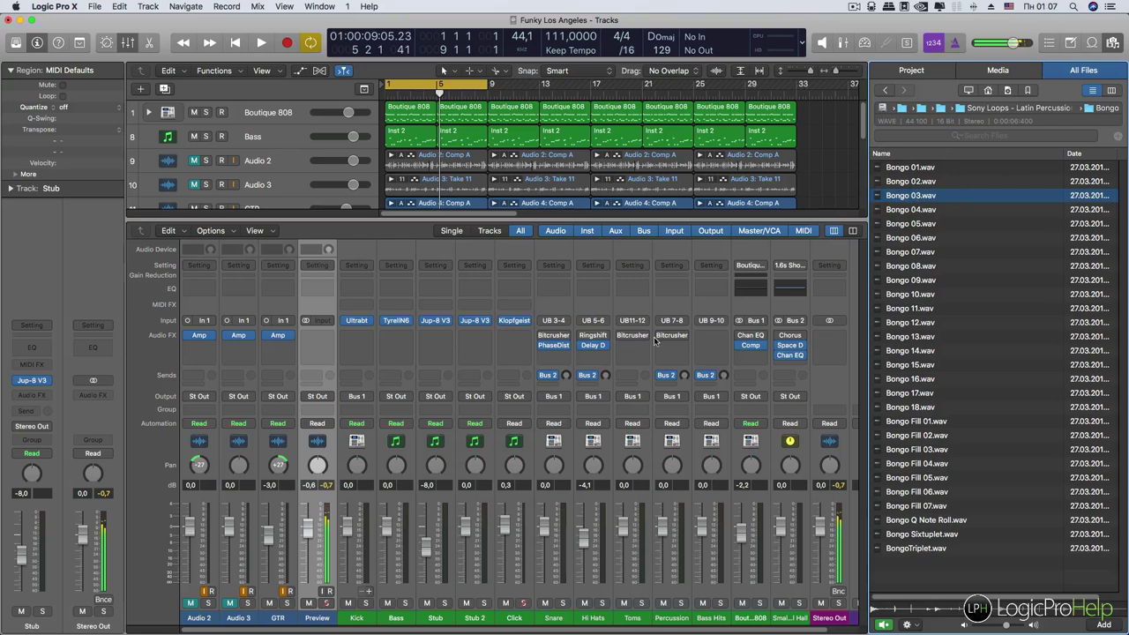
{"action": "left_click", "coordinate": [900, 208]}
{"action": "left_click", "coordinate": [899, 198]}
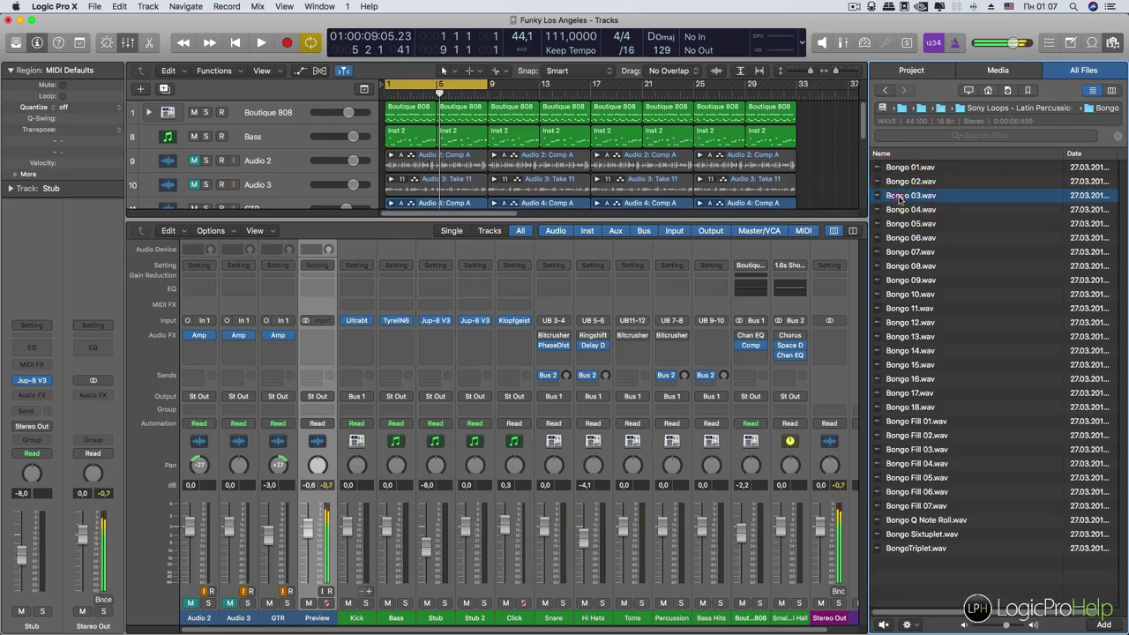
{"action": "left_click_drag", "start_coordinate": [307, 535], "coordinate": [307, 537]}
Add a Channel EQ to the Preview channel with a 455 Hz low cut and 2450 Hz high cut, auditioning Bongo 03.wav through it
{"action": "left_click", "coordinate": [317, 283]}
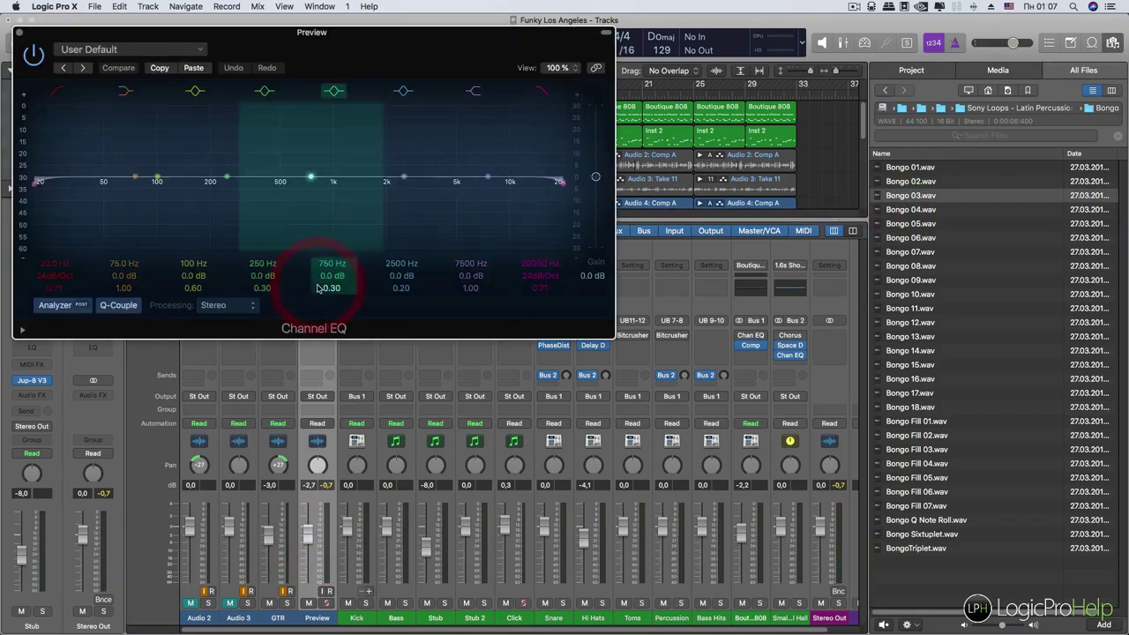
{"action": "left_click_drag", "start_coordinate": [62, 212], "coordinate": [308, 207]}
{"action": "left_click_drag", "start_coordinate": [525, 211], "coordinate": [381, 212]}
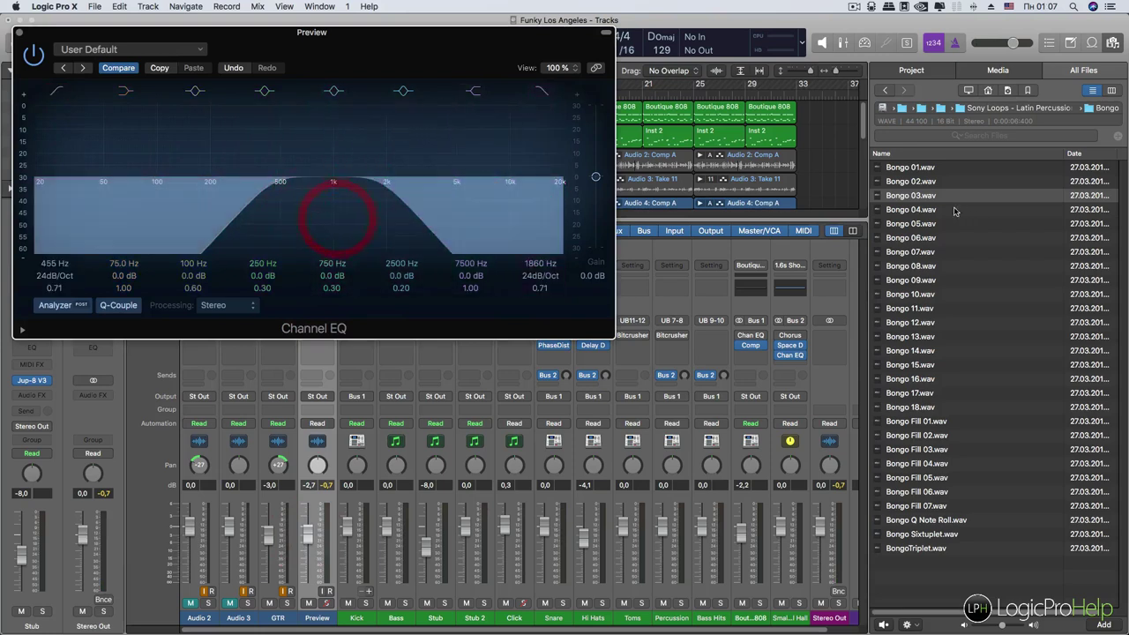
{"action": "left_click", "coordinate": [923, 196]}
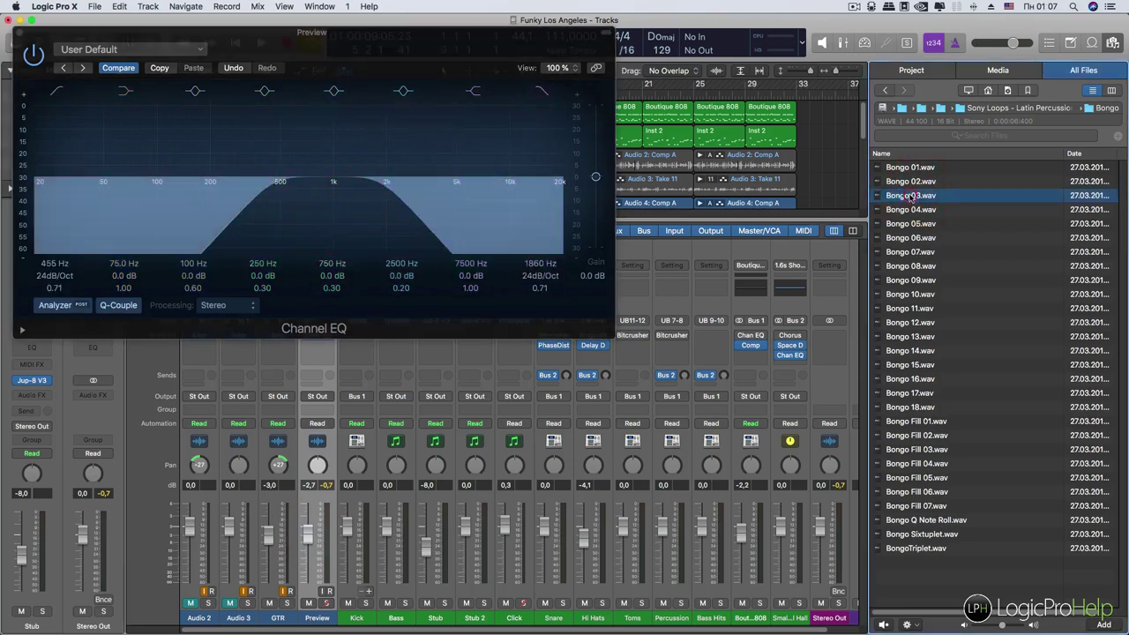
{"action": "mouse_move", "coordinate": [389, 232]}
{"action": "left_mouse_down"}
{"action": "mouse_move", "coordinate": [357, 230]}
{"action": "mouse_move", "coordinate": [404, 226]}
{"action": "left_mouse_up"}
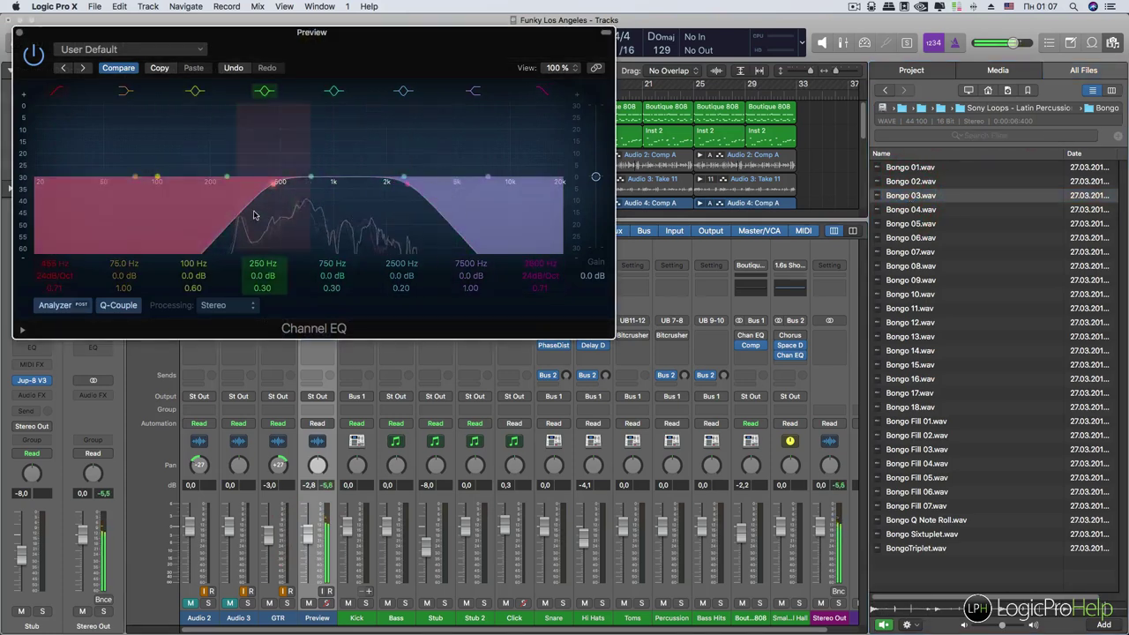
{"action": "left_click", "coordinate": [924, 196]}
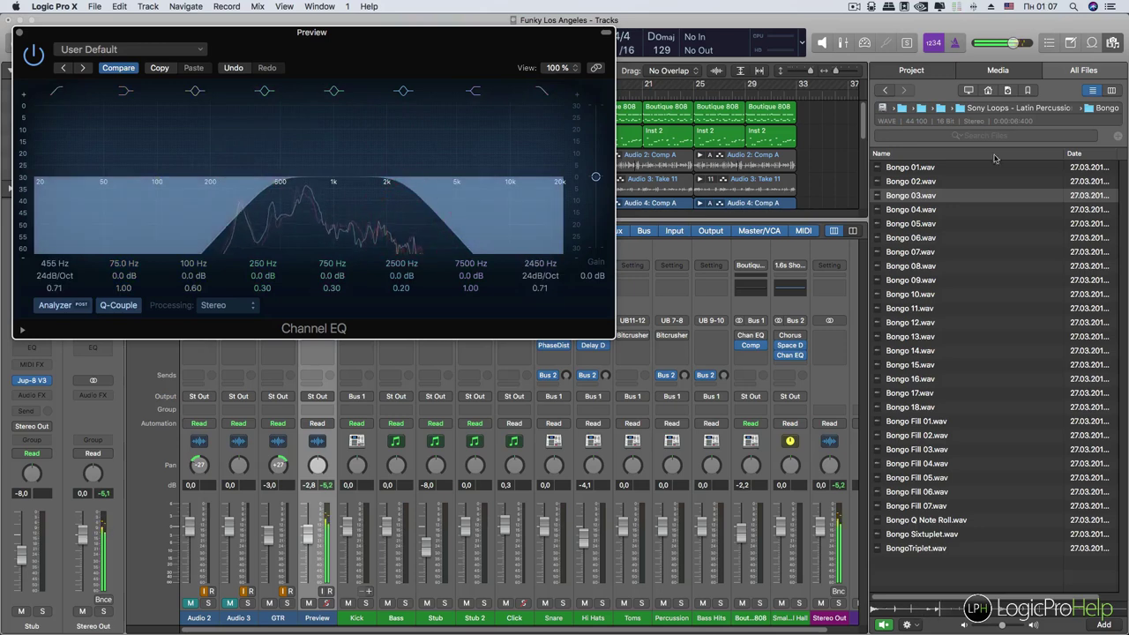
{"action": "left_click", "coordinate": [927, 196]}
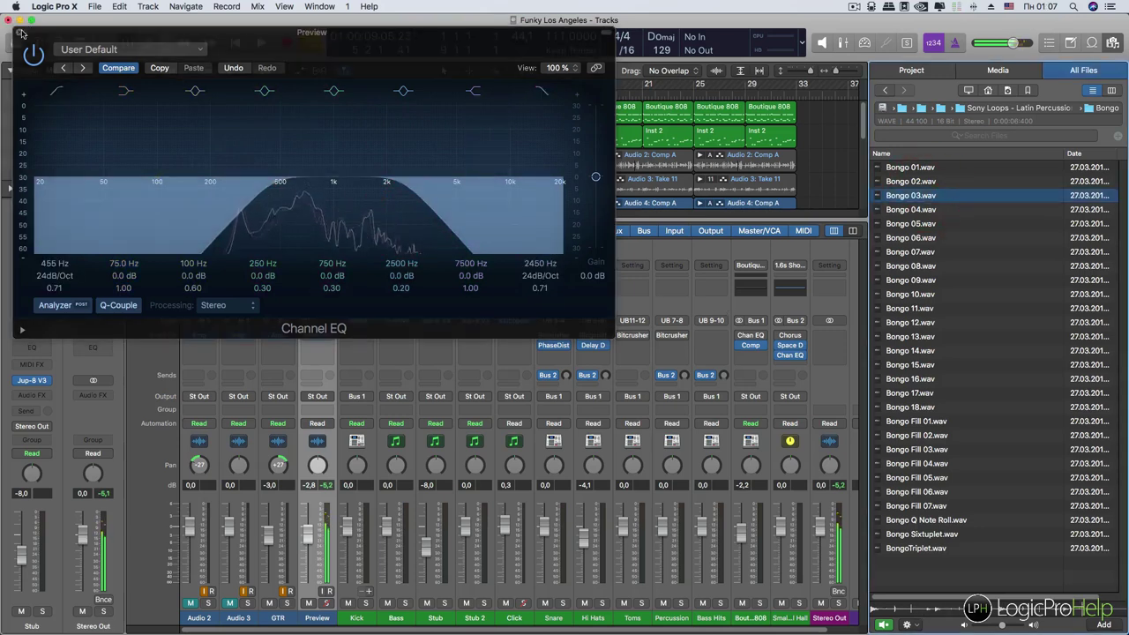
{"action": "left_click", "coordinate": [20, 33]}
Add a Bus 2 (Small Hall) send to the Preview channel at about -3.9 dB and audition Bongo 03.wav
{"action": "key", "text": "space"}
{"action": "left_click", "coordinate": [311, 375]}
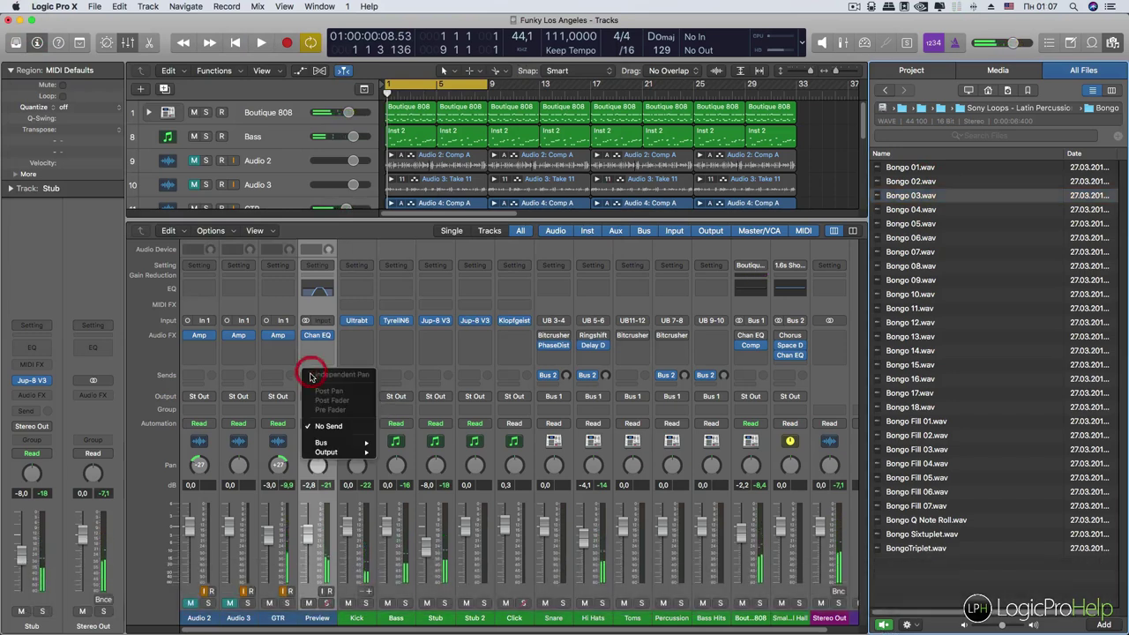
{"action": "mouse_move", "coordinate": [349, 443]}
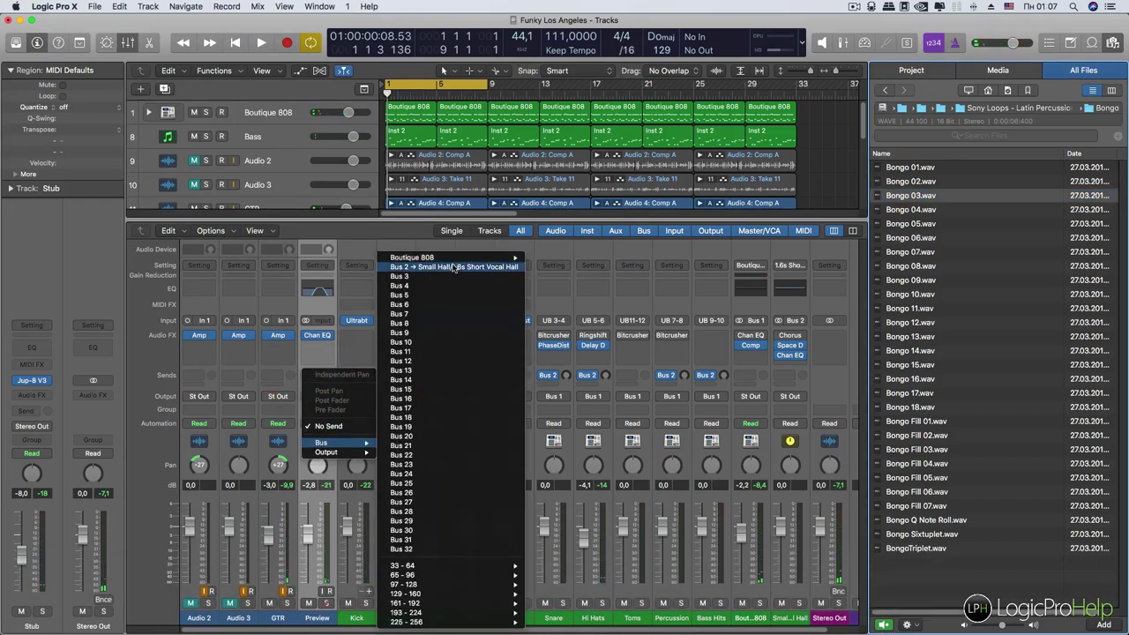
{"action": "left_click", "coordinate": [499, 268]}
{"action": "left_click_drag", "start_coordinate": [330, 376], "coordinate": [330, 298]}
{"action": "left_click", "coordinate": [917, 196]}
{"action": "left_click", "coordinate": [917, 197]}
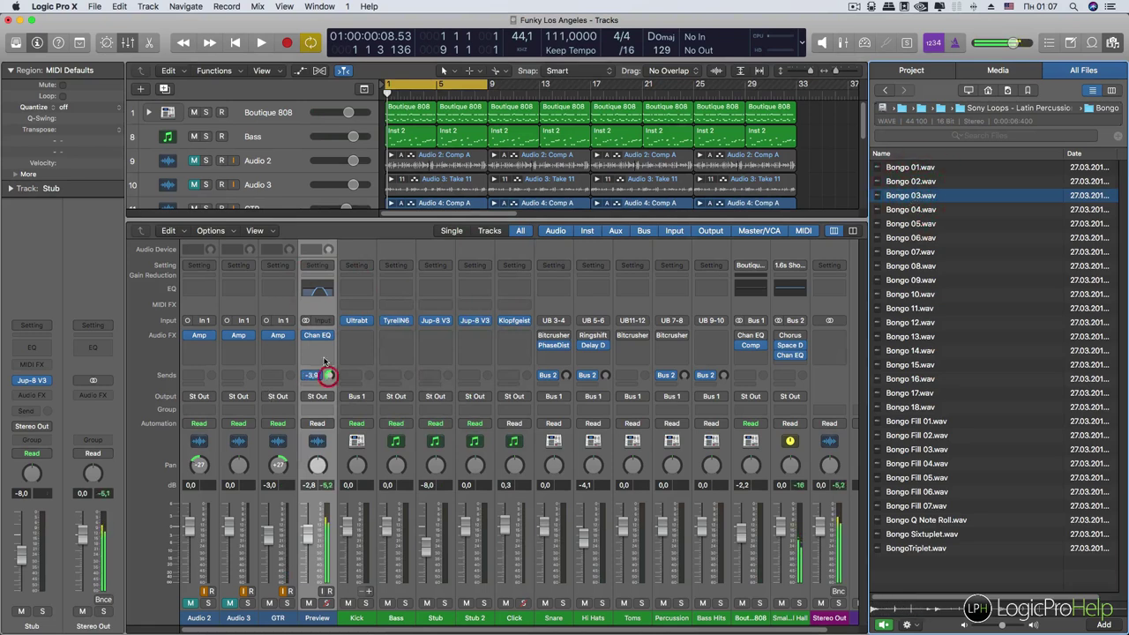
Insert a Stereo Delay on the Preview channel with +4.33% right deviation and an output mix of 47% left and 42% right
{"action": "left_click", "coordinate": [316, 345]}
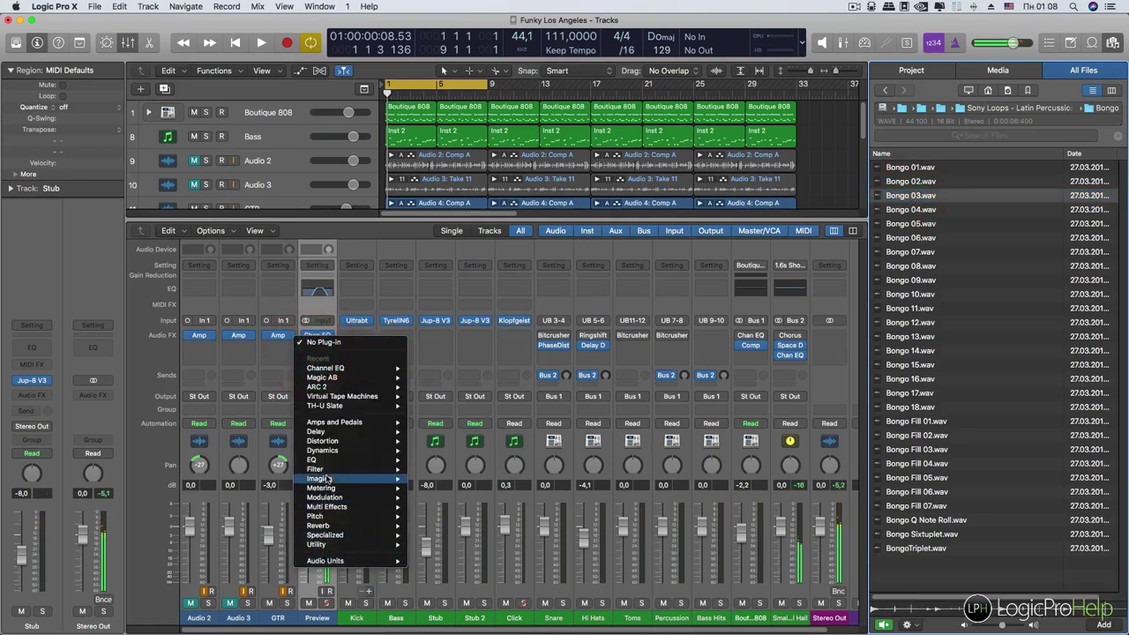
{"action": "mouse_move", "coordinate": [316, 431]}
{"action": "mouse_move", "coordinate": [448, 435]}
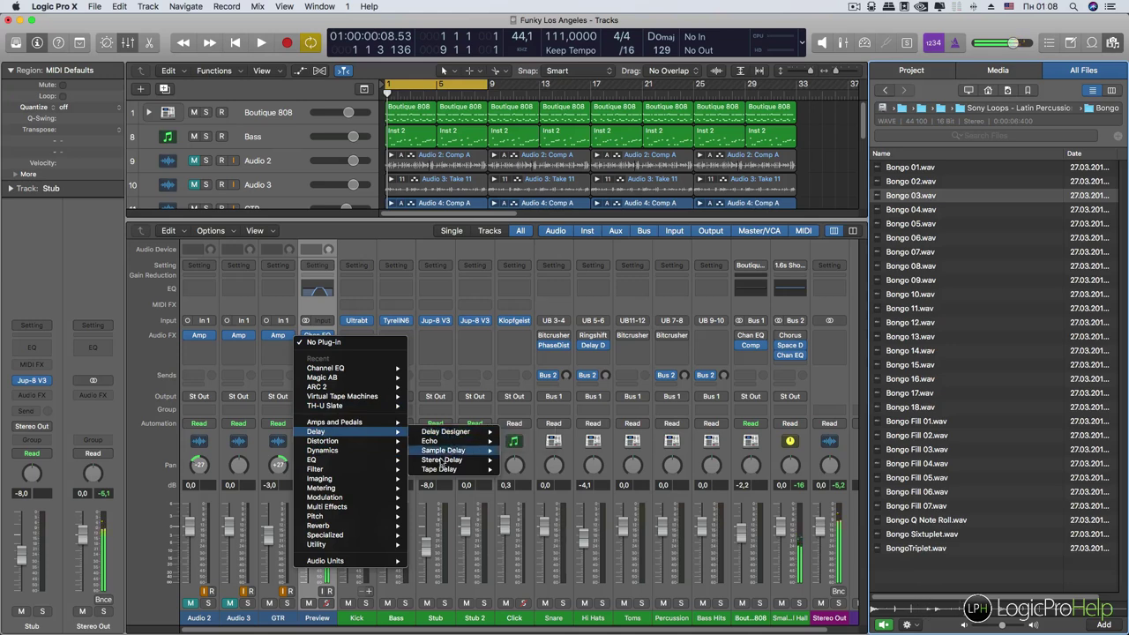
{"action": "mouse_move", "coordinate": [454, 469]}
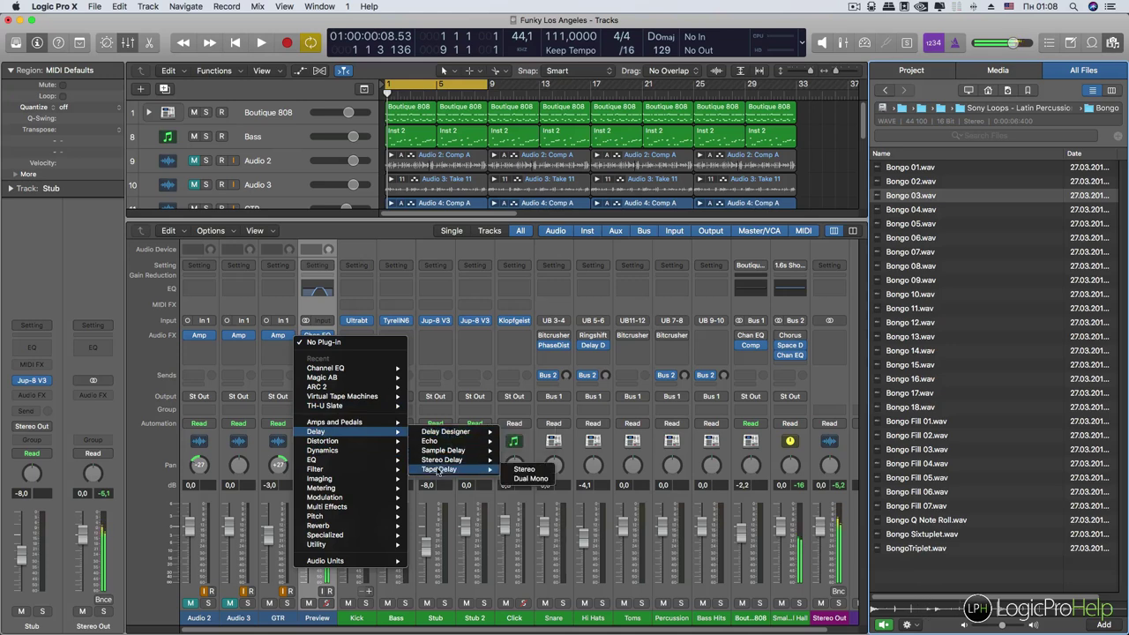
{"action": "left_click", "coordinate": [524, 460]}
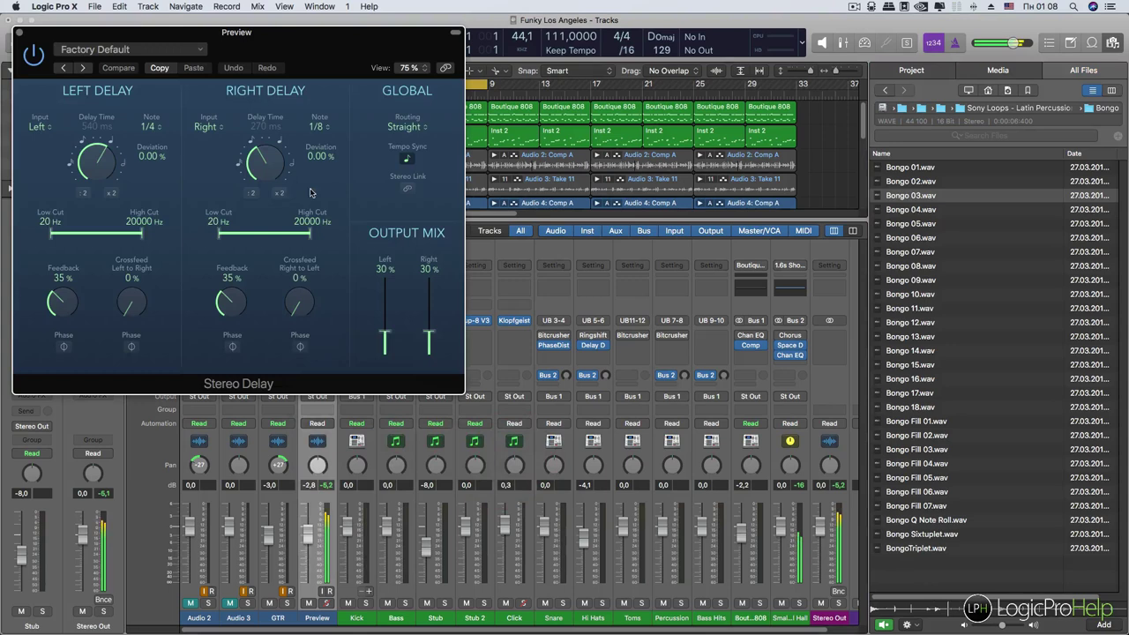
{"action": "left_click_drag", "start_coordinate": [264, 169], "coordinate": [264, 164]}
{"action": "left_click_drag", "start_coordinate": [386, 345], "coordinate": [429, 322]}
Limit the Stereo Delay's right side to 1000–3300 Hz and left side to 690–2600 Hz, then stop the preview and close the plug-in
{"action": "left_click_drag", "start_coordinate": [219, 234], "coordinate": [284, 235]}
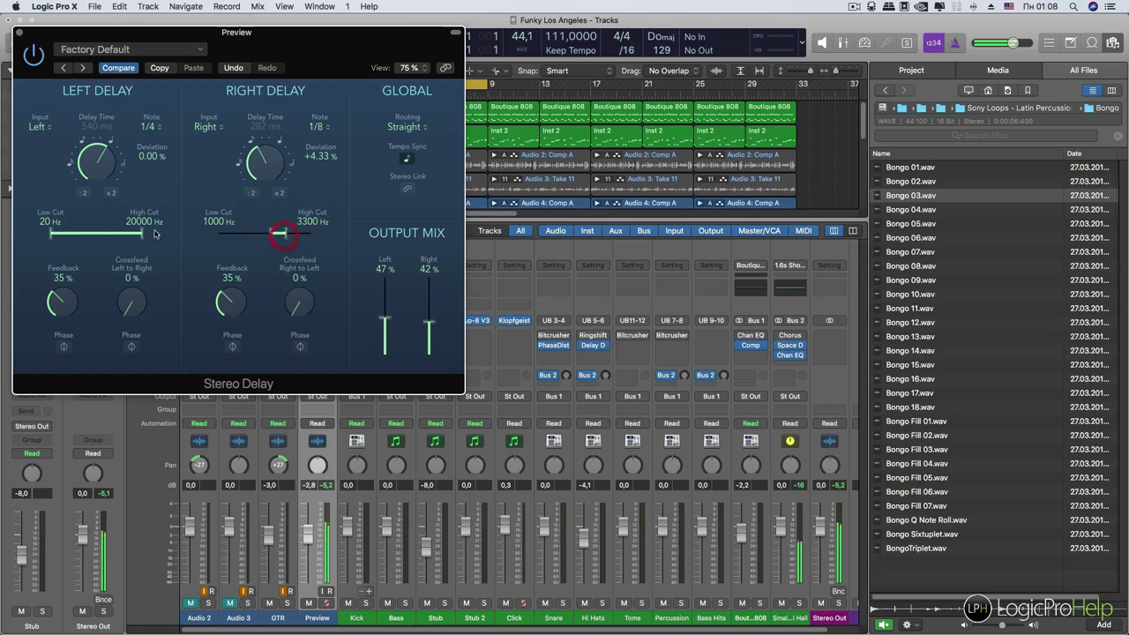
{"action": "left_click_drag", "start_coordinate": [52, 234], "coordinate": [102, 236]}
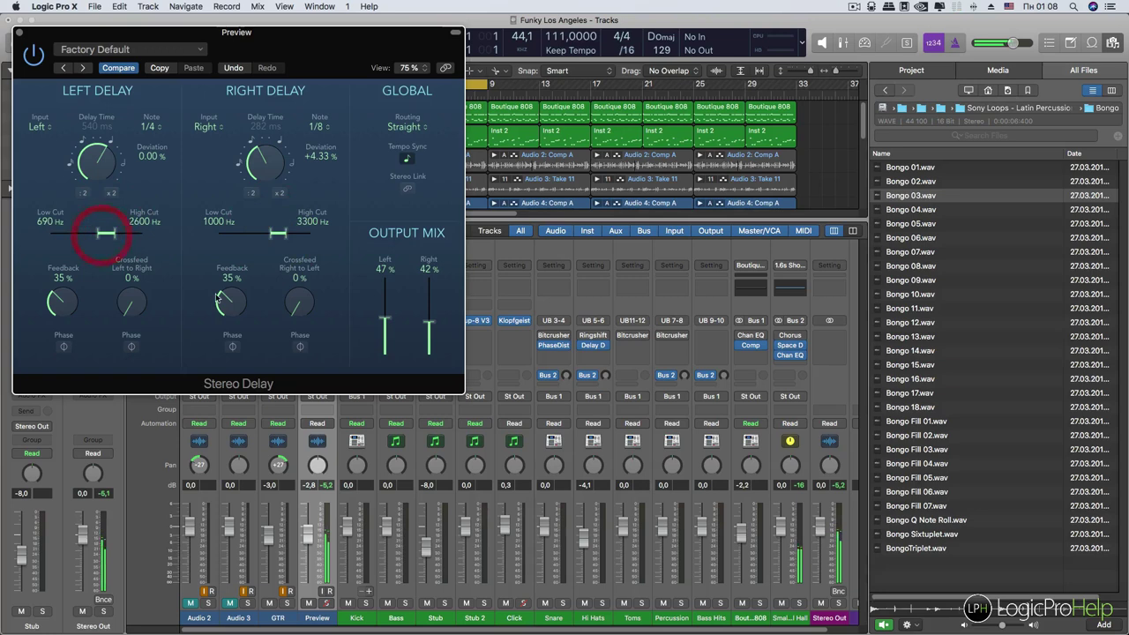
{"action": "left_click", "coordinate": [885, 625]}
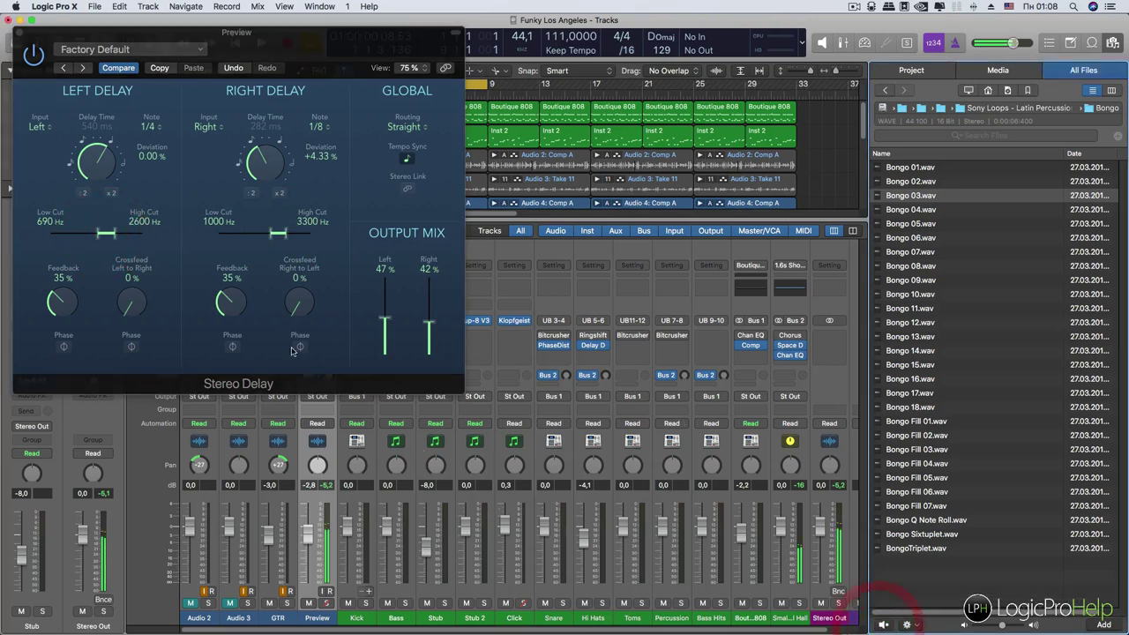
{"action": "left_click", "coordinate": [19, 33]}
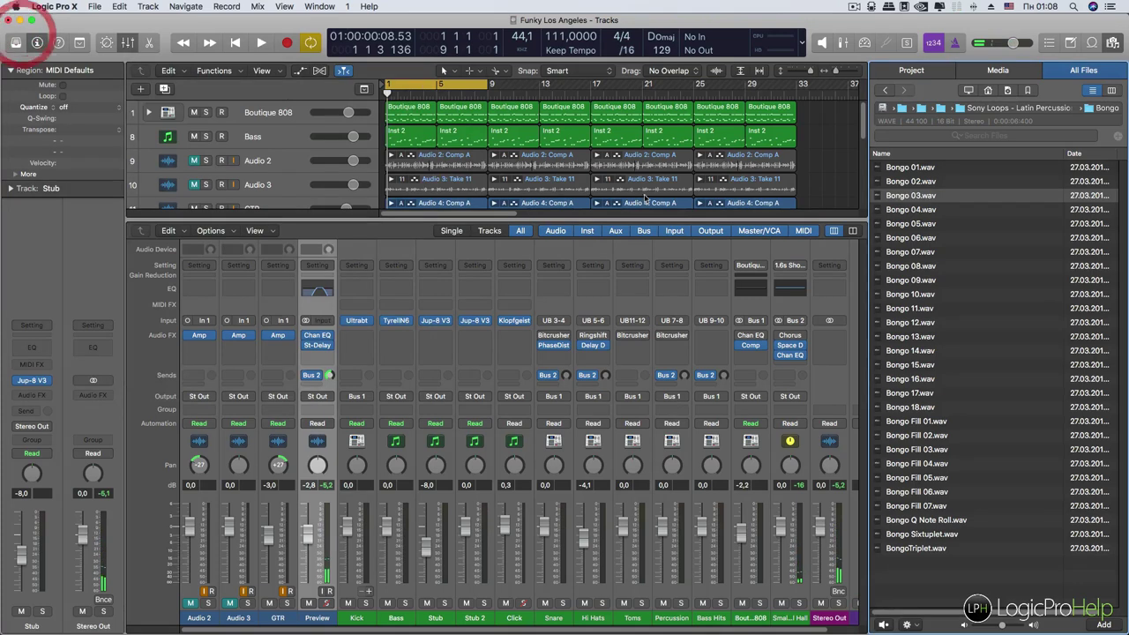
Audition Bongo 04, 07, 14, 01, Fill 01, 18 and 17 through the processed Preview channel
{"action": "left_click", "coordinate": [918, 212]}
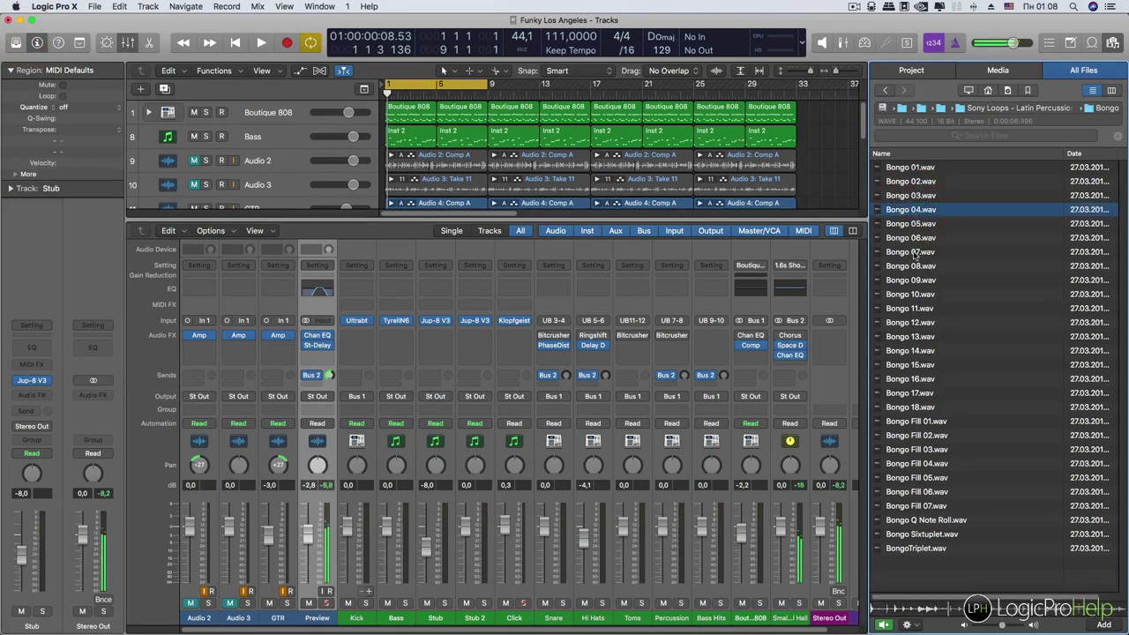
{"action": "left_click", "coordinate": [914, 253]}
{"action": "left_click", "coordinate": [914, 353]}
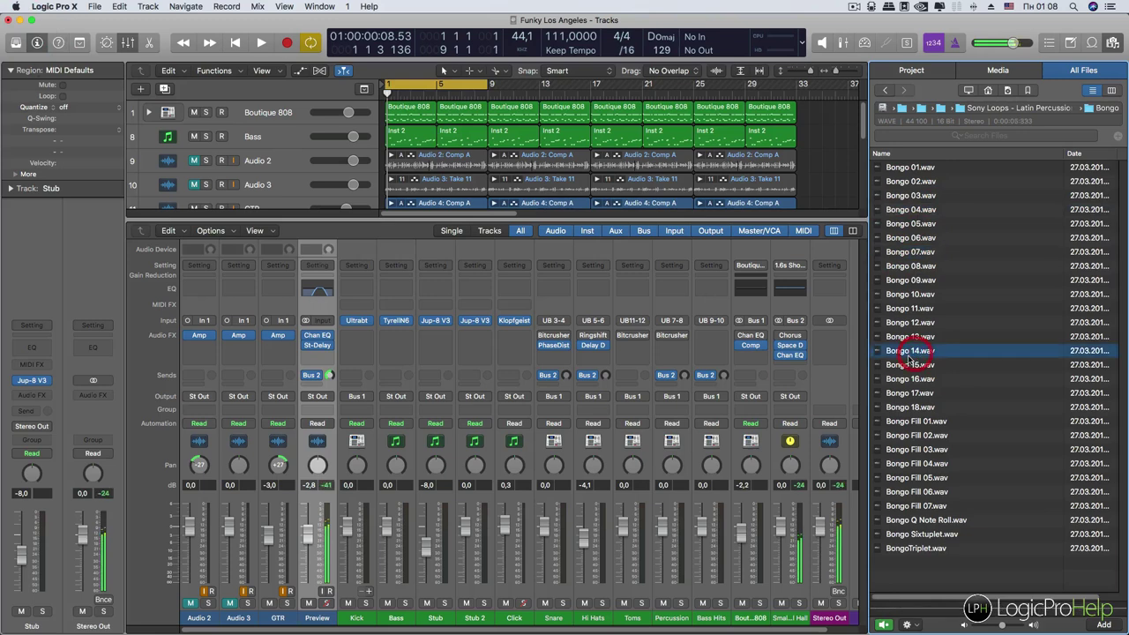
{"action": "left_click", "coordinate": [907, 168]}
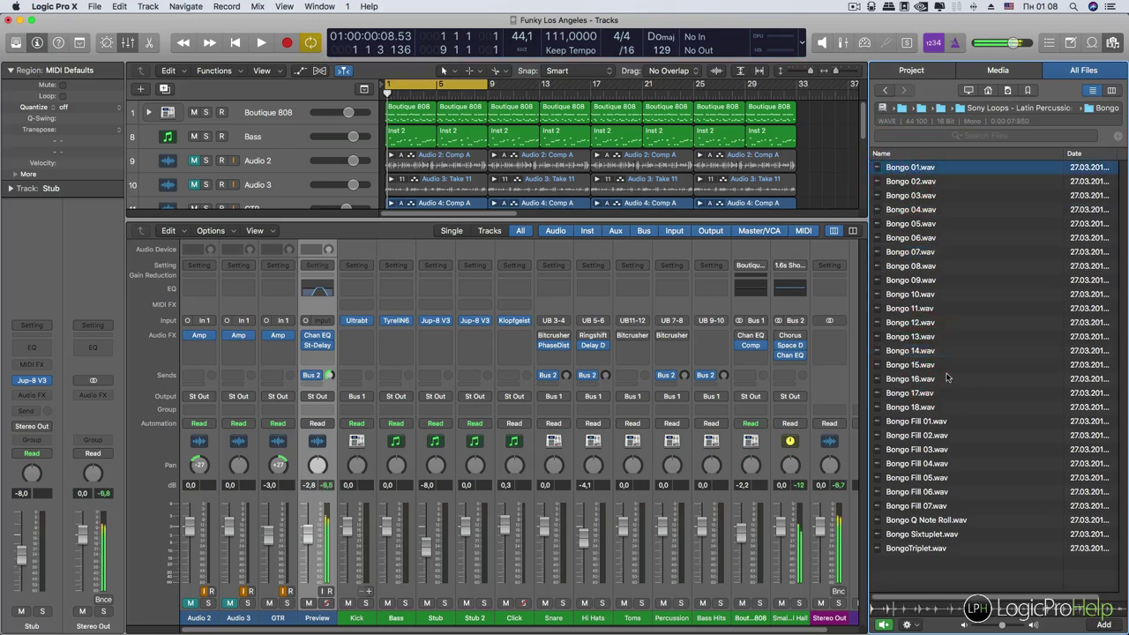
{"action": "left_click", "coordinate": [928, 424]}
{"action": "left_click", "coordinate": [922, 408]}
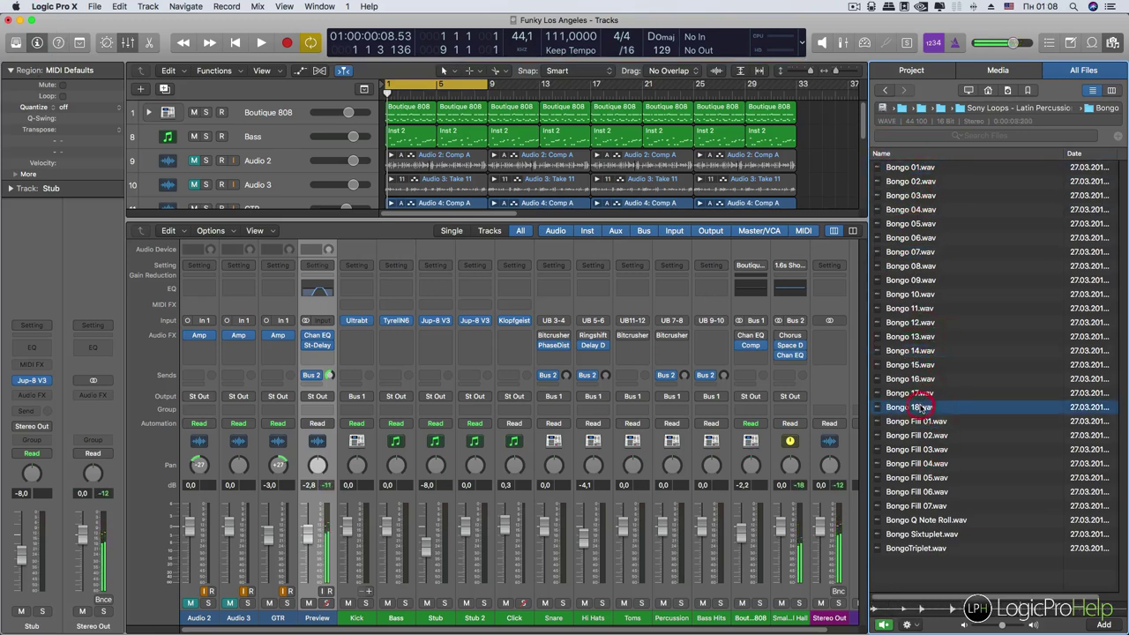
{"action": "left_click", "coordinate": [918, 393]}
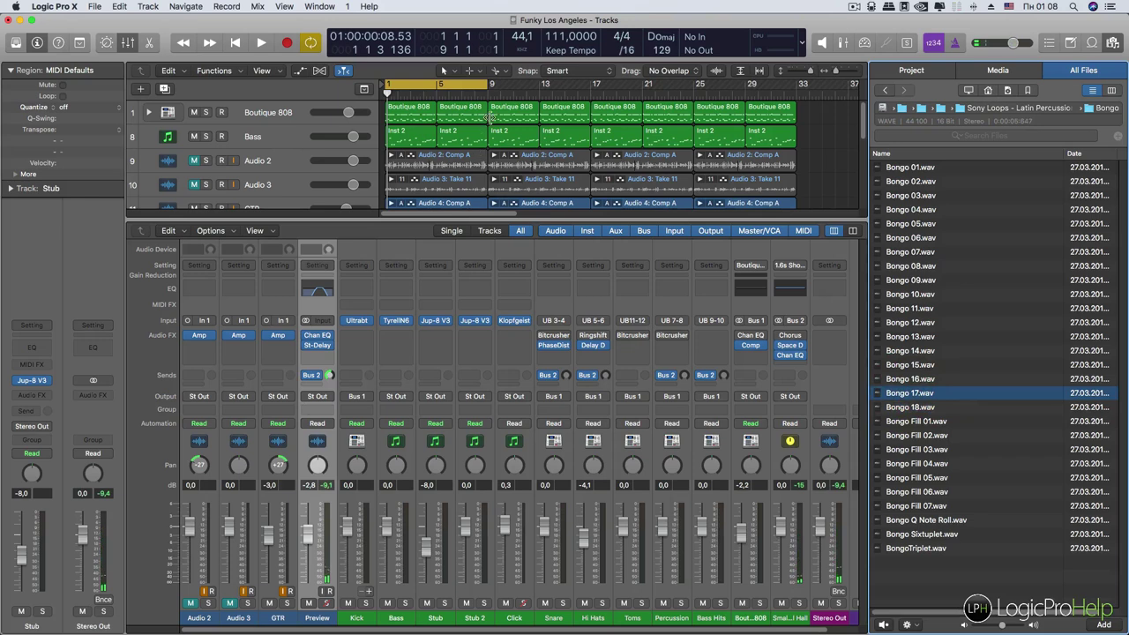
Audition Bongo 03.wav over the playing project, comparing the Preview channel with its plug-ins and Bus 2 send bypassed and active
{"action": "scroll", "coordinate": [527, 203], "scroll_direction": "down", "scroll_amount": 4}
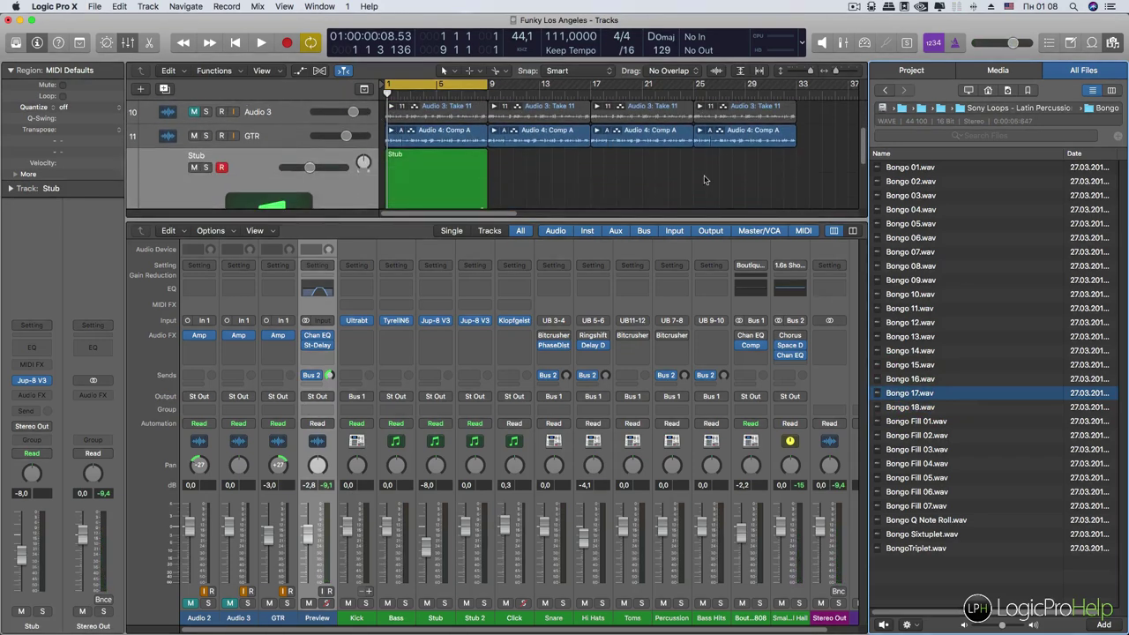
{"action": "key", "text": "space"}
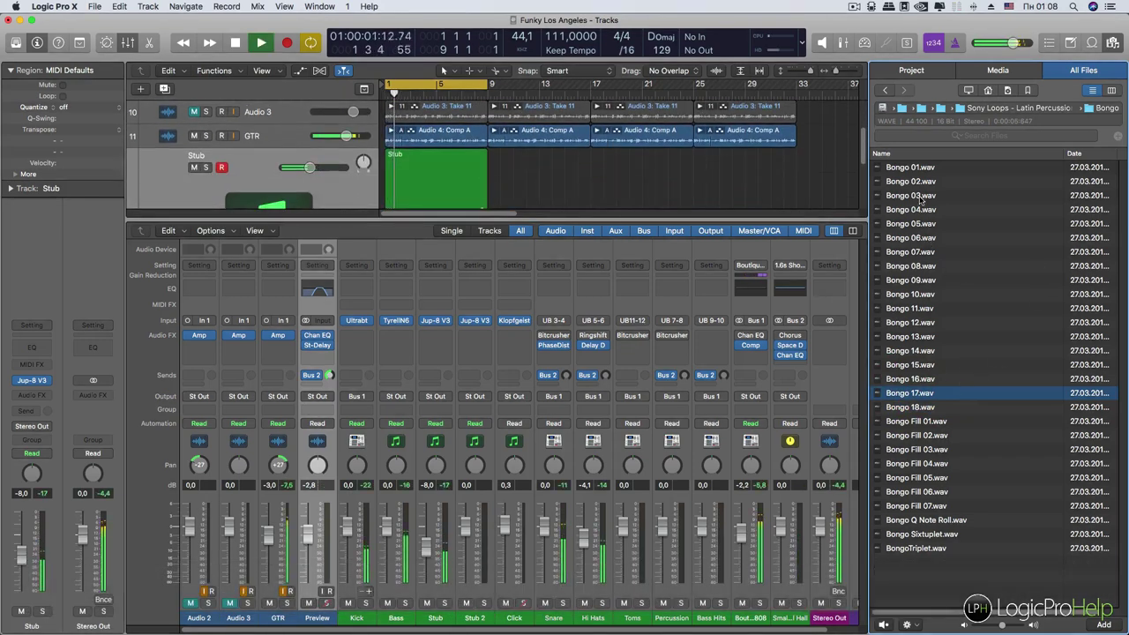
{"action": "left_click", "coordinate": [914, 196]}
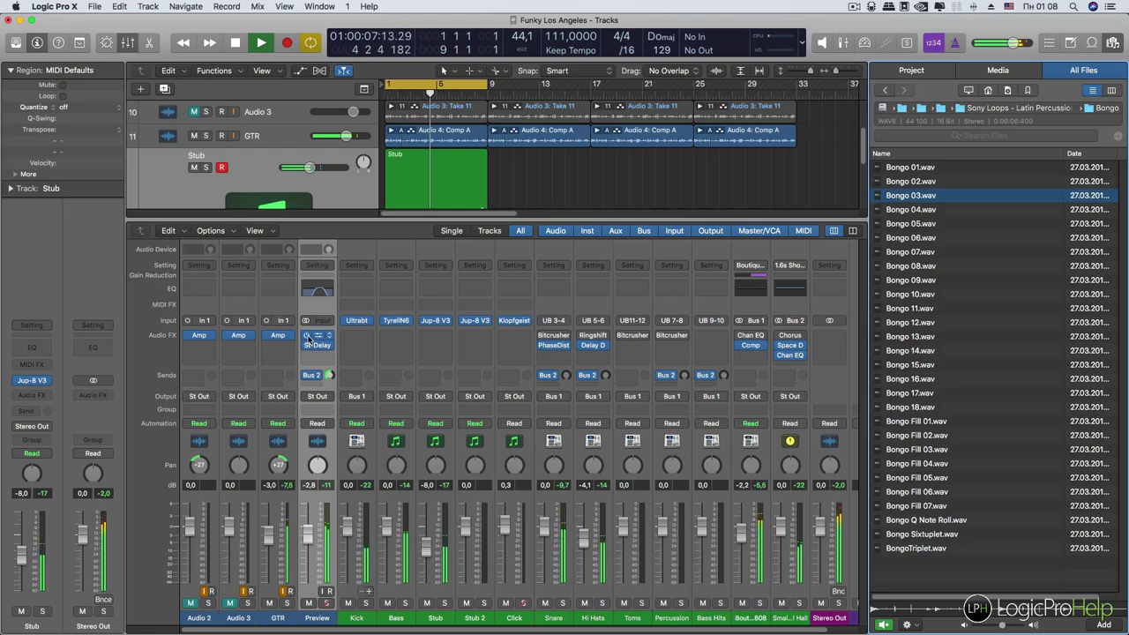
{"action": "left_click", "coordinate": [303, 401]}
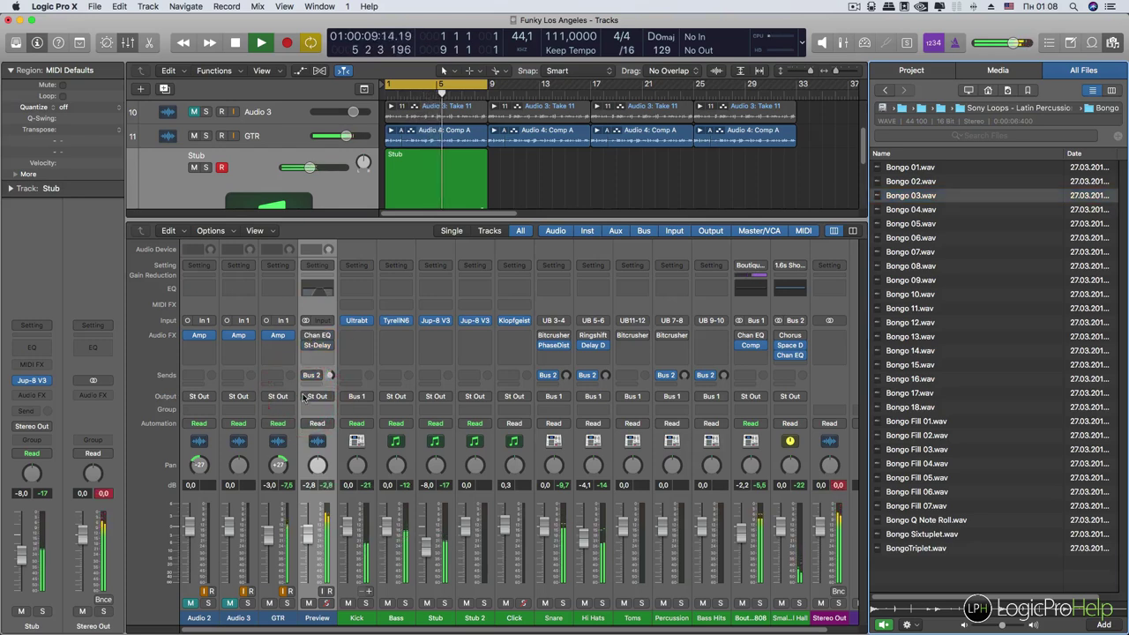
{"action": "key", "text": "space"}
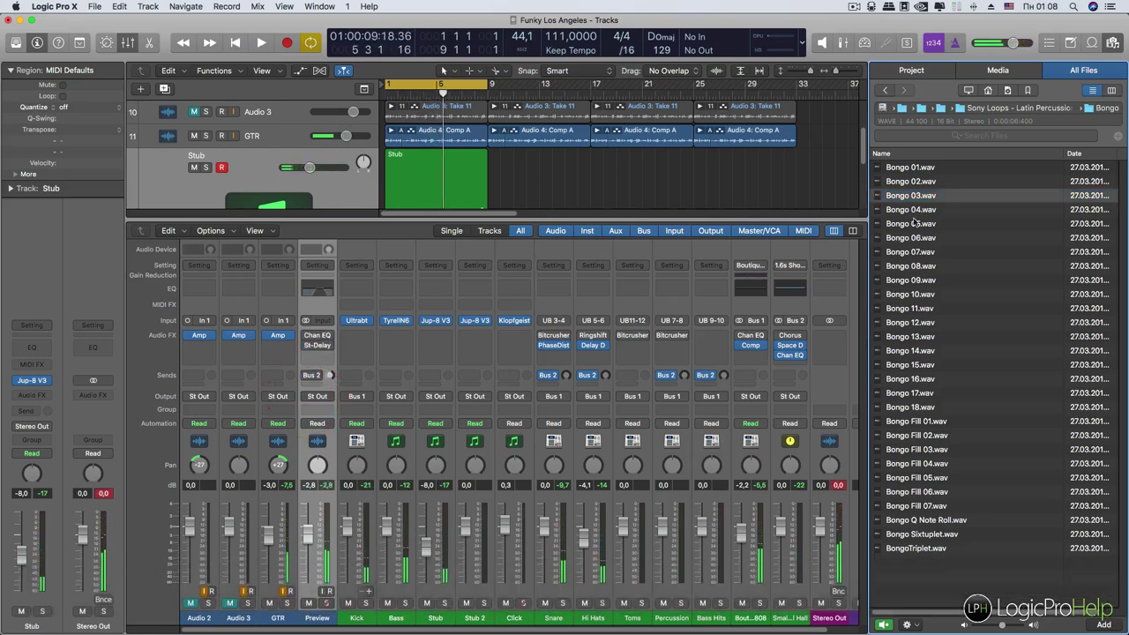
{"action": "key", "text": "space"}
{"action": "left_click", "coordinate": [914, 198]}
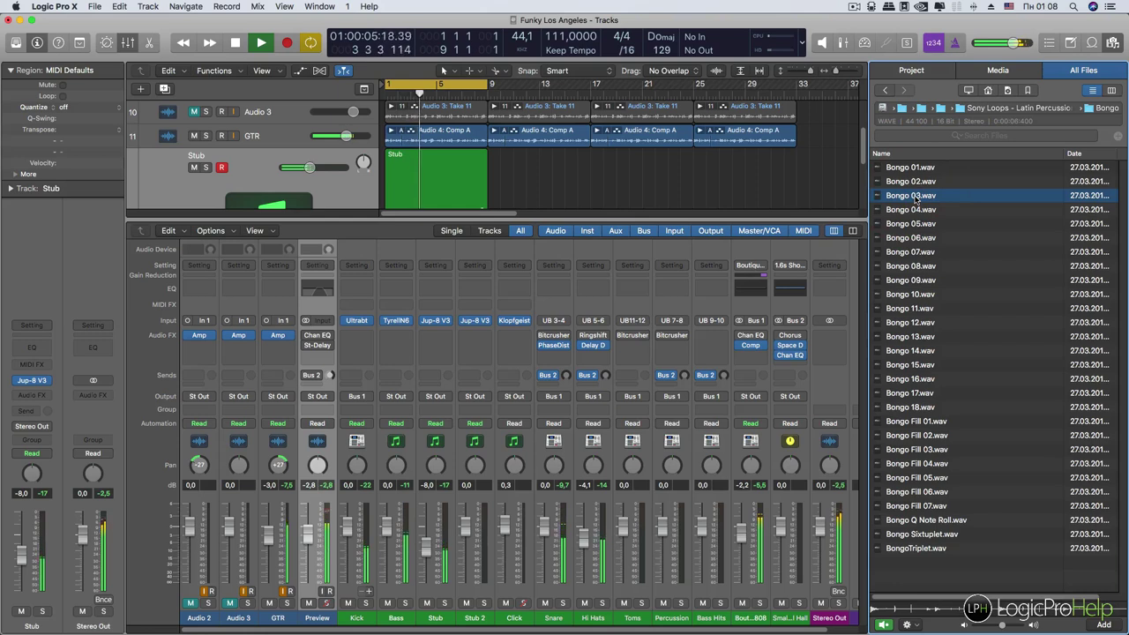
{"action": "mouse_move", "coordinate": [309, 337]}
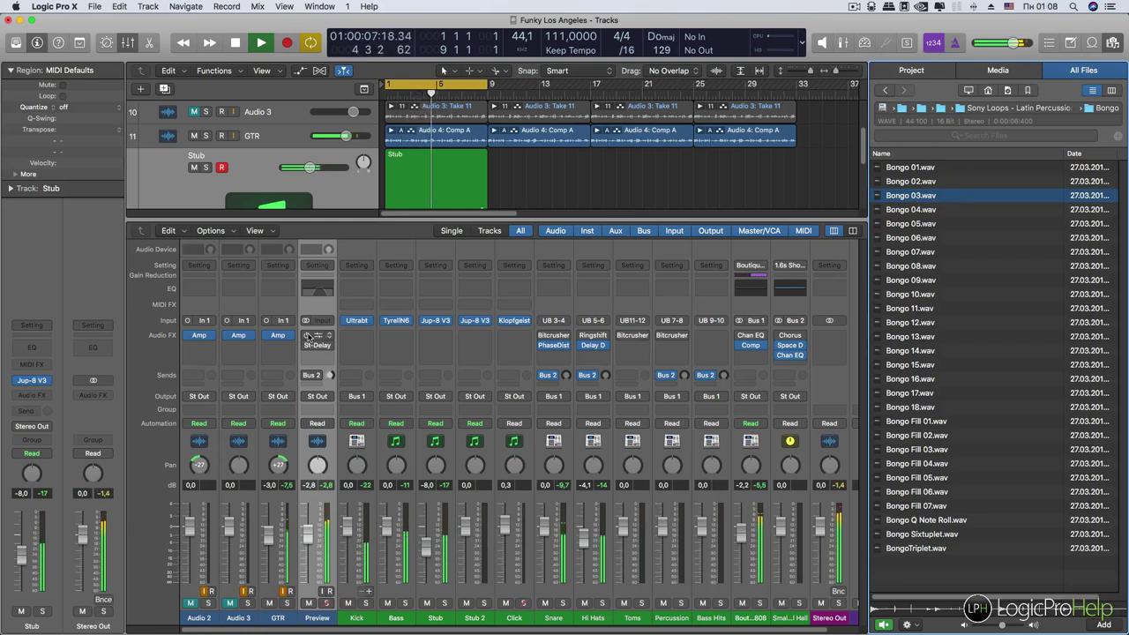
{"action": "left_click", "coordinate": [308, 381]}
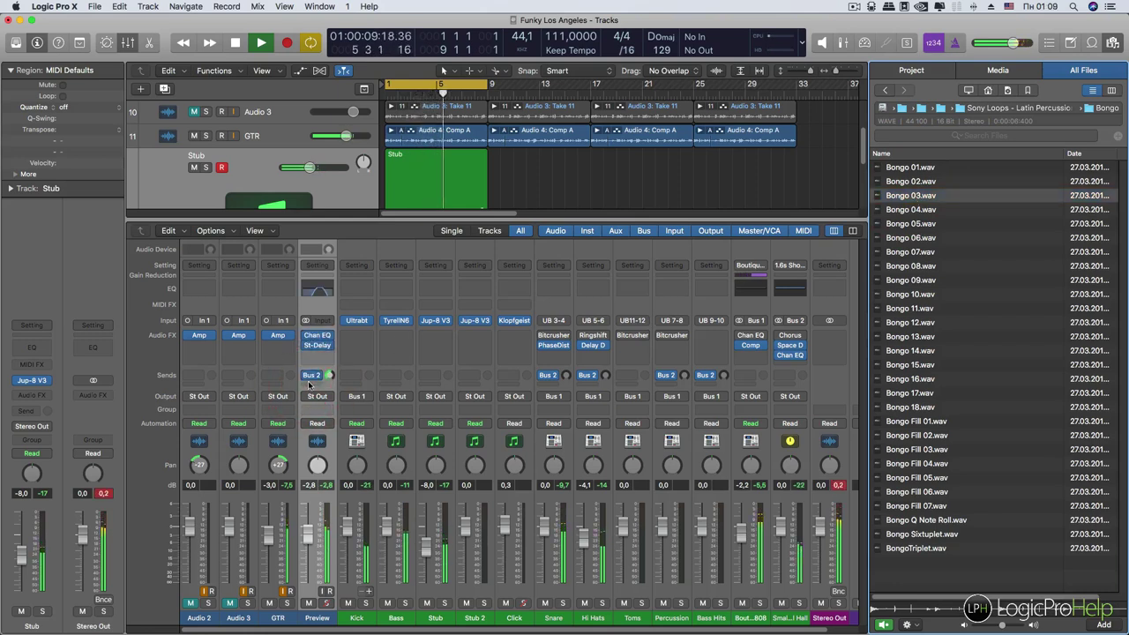
Lower the Stereo Out level to -0.2 dB, reset its peak reading and stop playback
{"action": "left_click_drag", "start_coordinate": [83, 537], "coordinate": [83, 538]}
{"action": "left_click", "coordinate": [103, 497]}
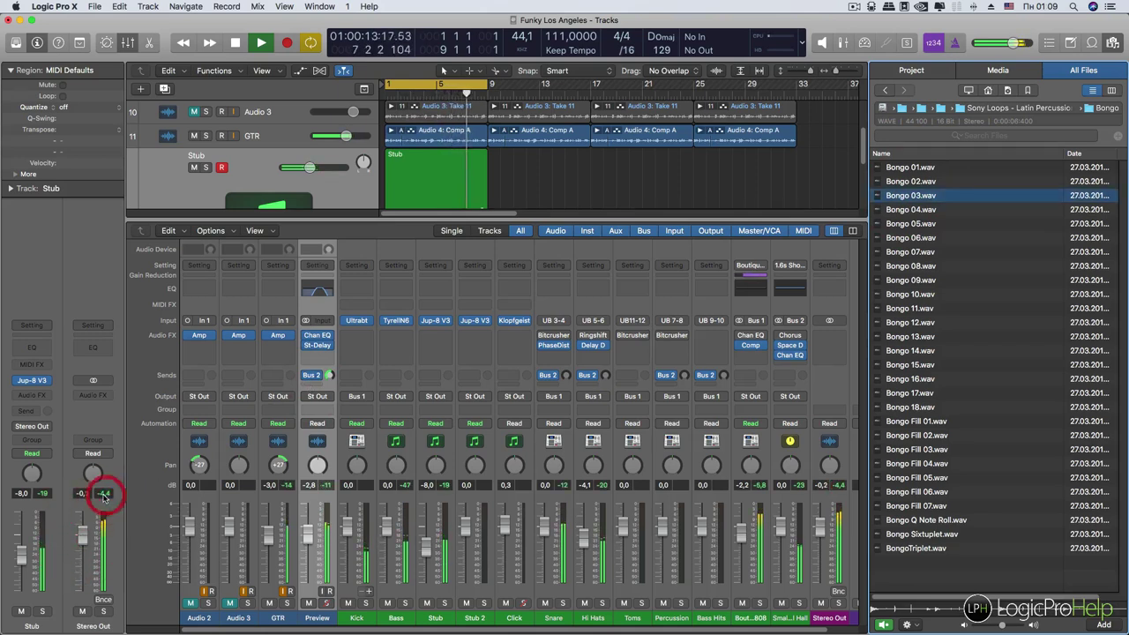
{"action": "key", "text": "space"}
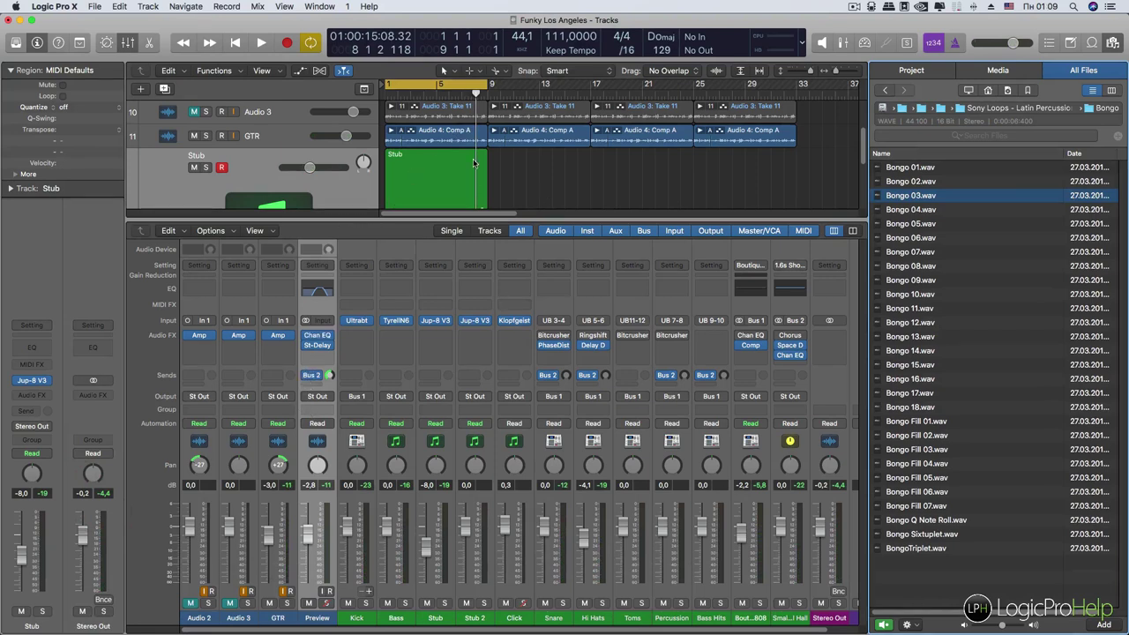
Add Bongo 03.wav at bar 1 on a new audio track below Stub 2
{"action": "scroll", "coordinate": [473, 159], "scroll_direction": "down", "scroll_amount": 3}
{"action": "left_click_drag", "start_coordinate": [909, 195], "coordinate": [389, 198]}
{"action": "left_click", "coordinate": [277, 192]}
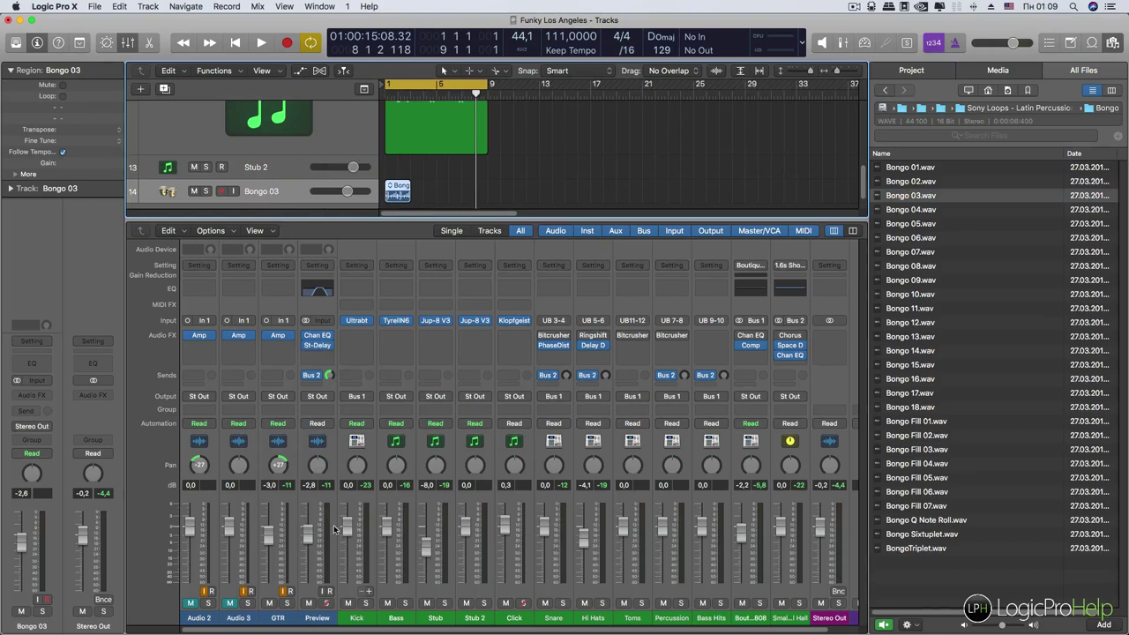
Show all mixer channels and move the Channel EQ and Stereo Delay from the Preview channel to the Bongo 03 channel
{"action": "left_click", "coordinate": [313, 618]}
{"action": "left_click", "coordinate": [270, 187]}
{"action": "scroll", "coordinate": [379, 552], "scroll_direction": "left", "scroll_amount": 1}
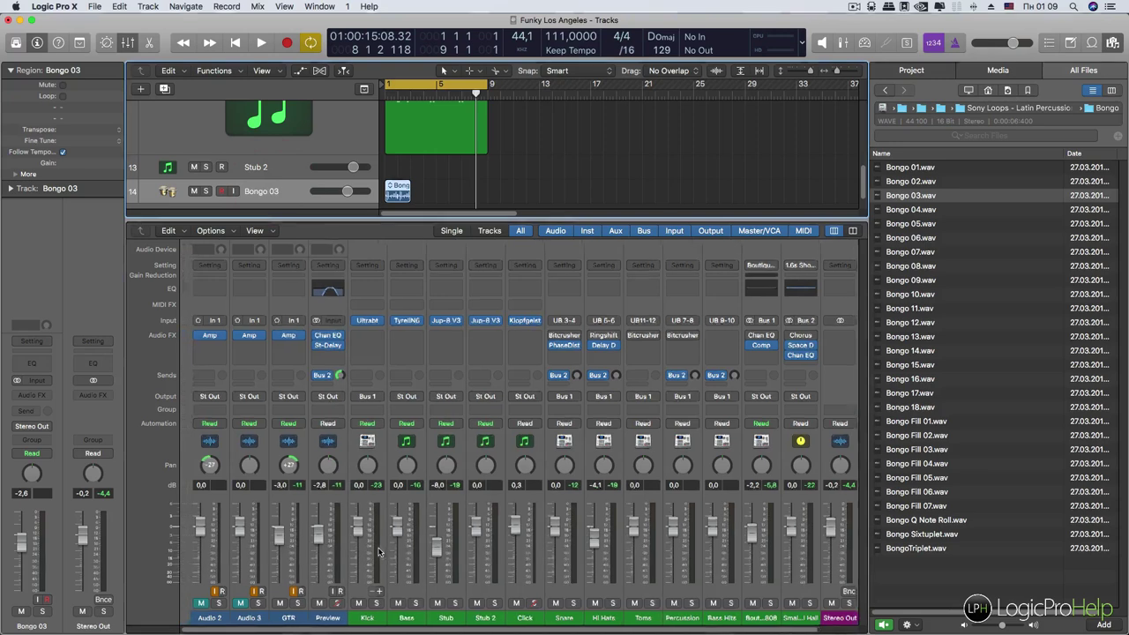
{"action": "left_click", "coordinate": [493, 232]}
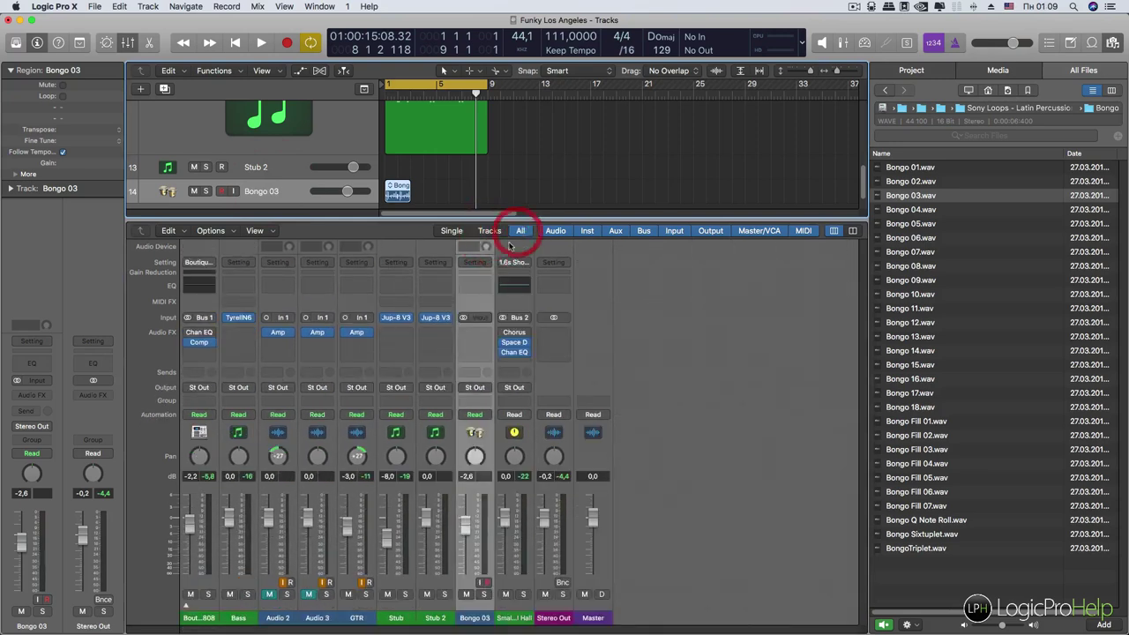
{"action": "left_click_drag", "start_coordinate": [357, 335], "coordinate": [199, 345]}
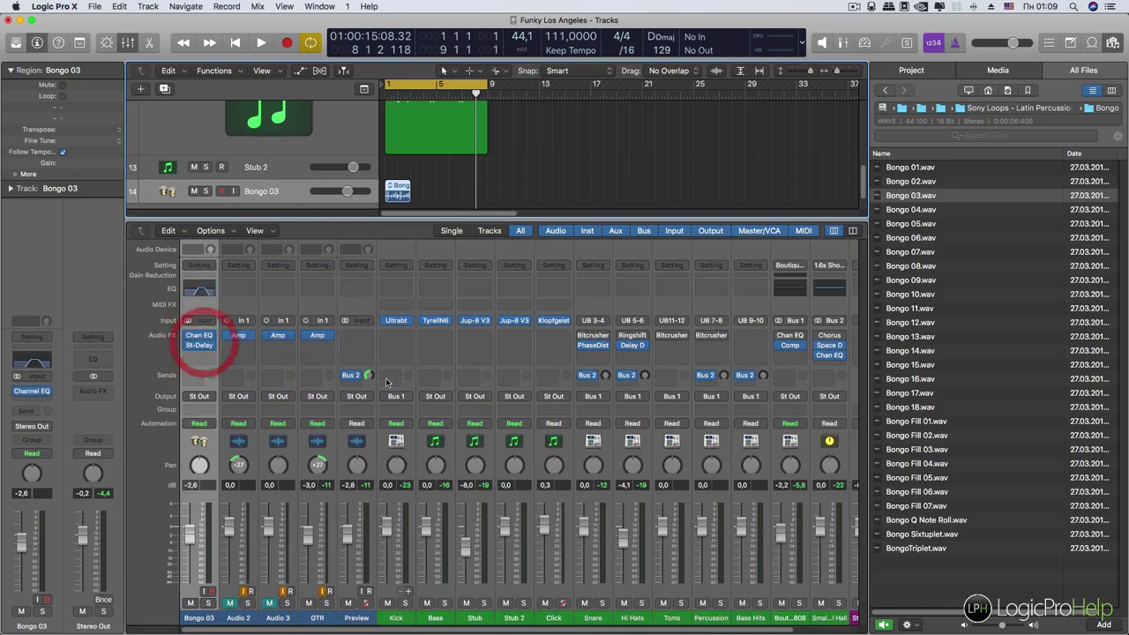
{"action": "left_click", "coordinate": [188, 377]}
{"action": "mouse_move", "coordinate": [225, 443]}
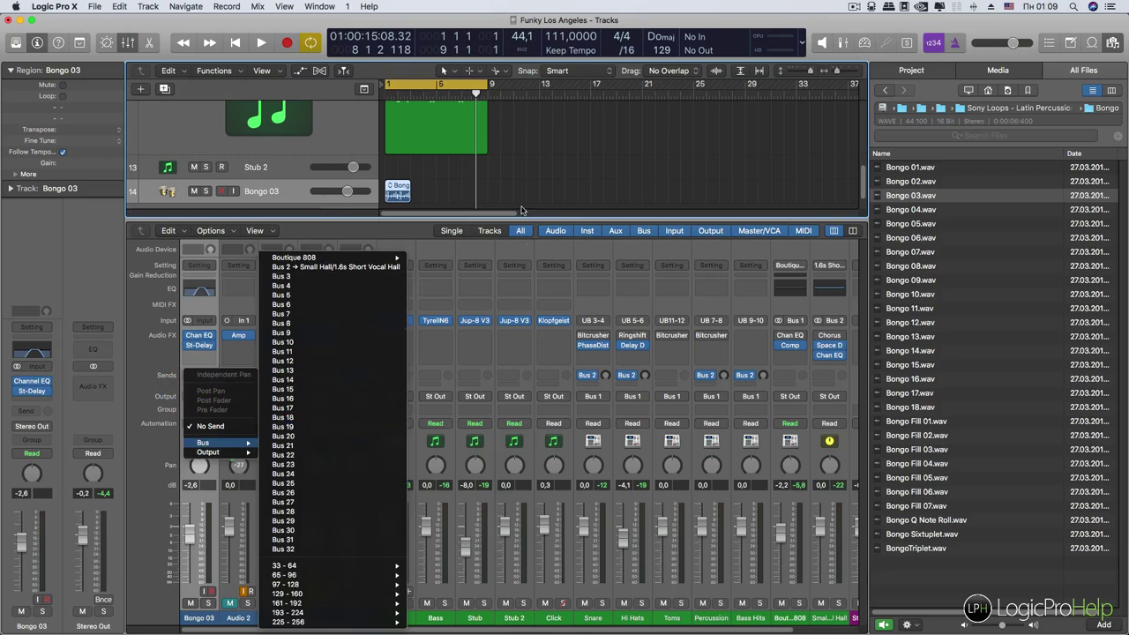
{"action": "left_click", "coordinate": [535, 182]}
{"action": "left_click", "coordinate": [286, 202]}
{"action": "left_click", "coordinate": [290, 189]}
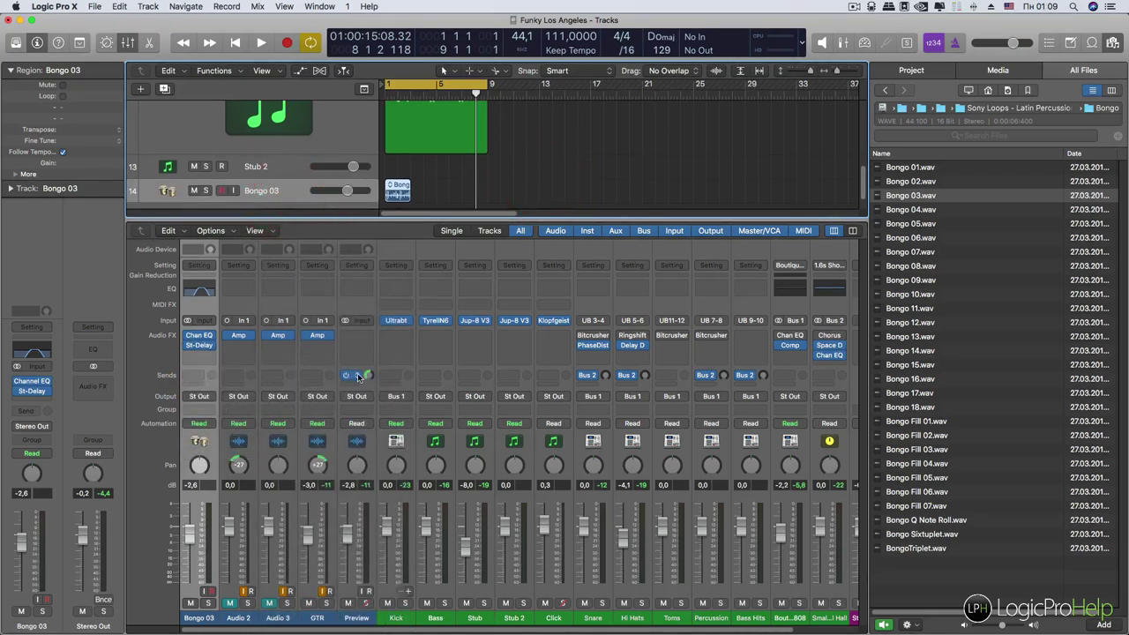
Remove the Bus 2 send from the Preview channel and raise its fader to about -1.9 dB
{"action": "left_click", "coordinate": [360, 618]}
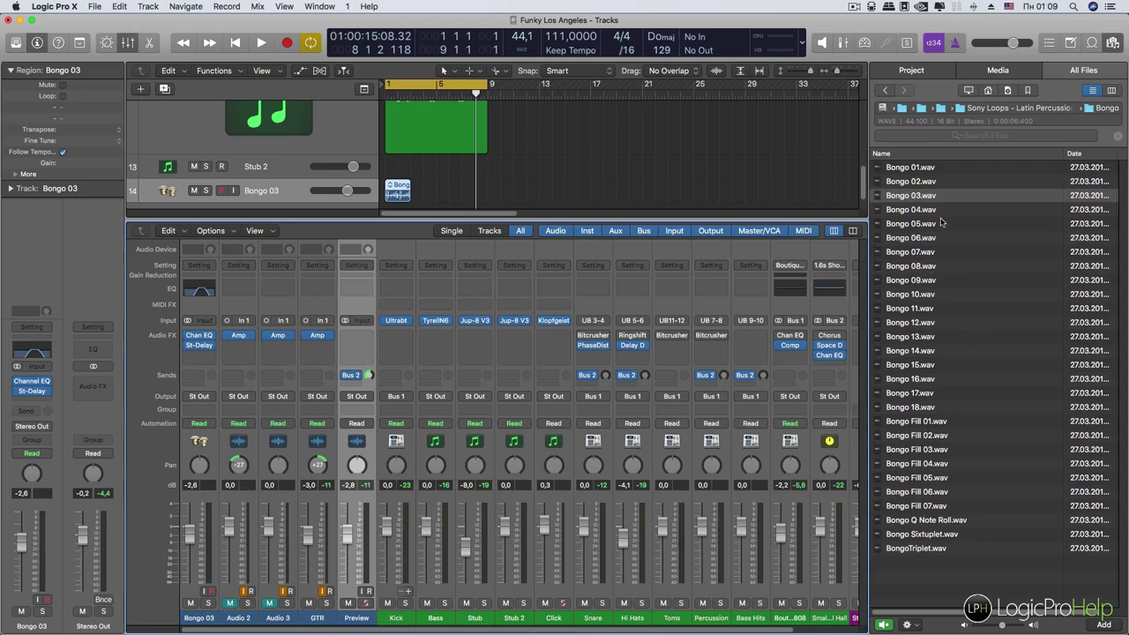
{"action": "left_click", "coordinate": [357, 377]}
{"action": "left_click", "coordinate": [361, 442]}
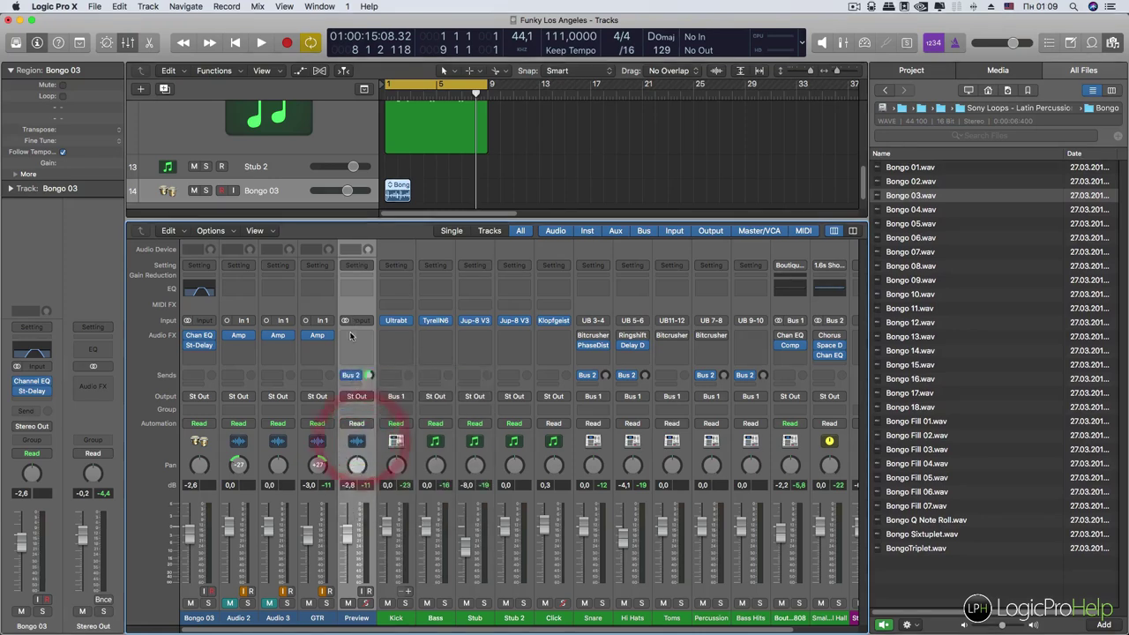
{"action": "left_click_drag", "start_coordinate": [348, 537], "coordinate": [347, 531]}
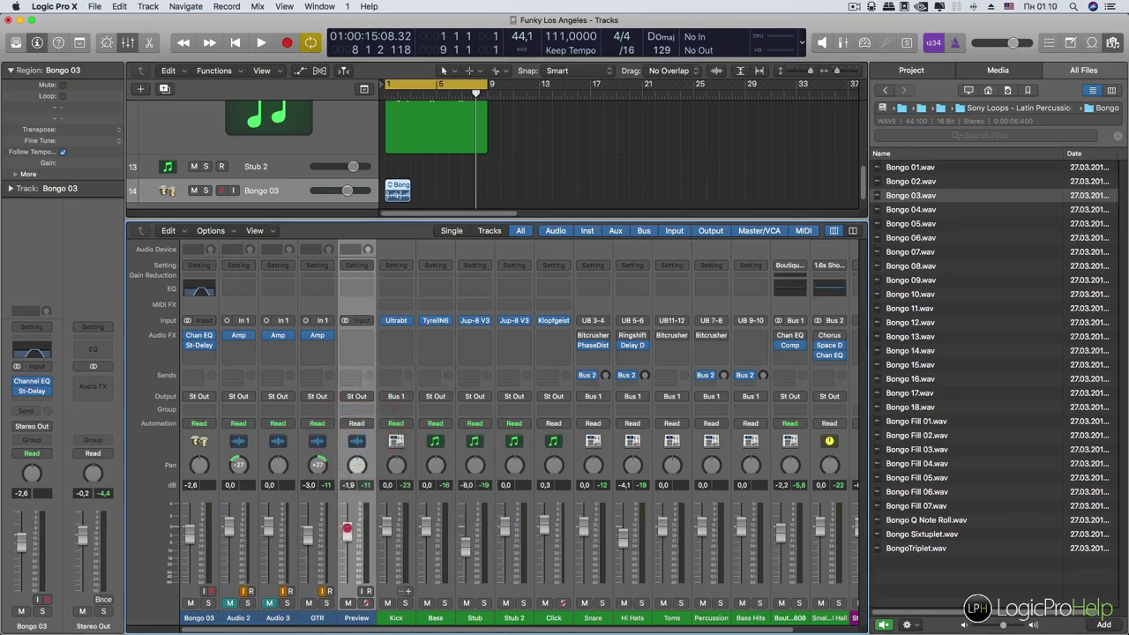